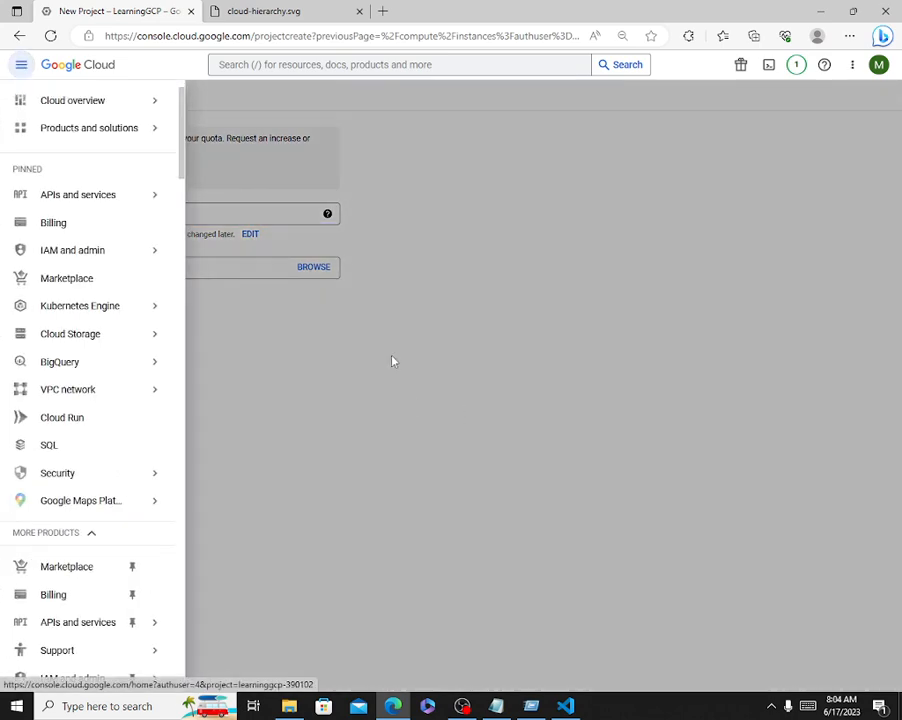
Examine the product categories in the Google Cloud navigation menu, from pinned products and serverless through storage, networking, operations and analytics
click(390, 362)
click(21, 64)
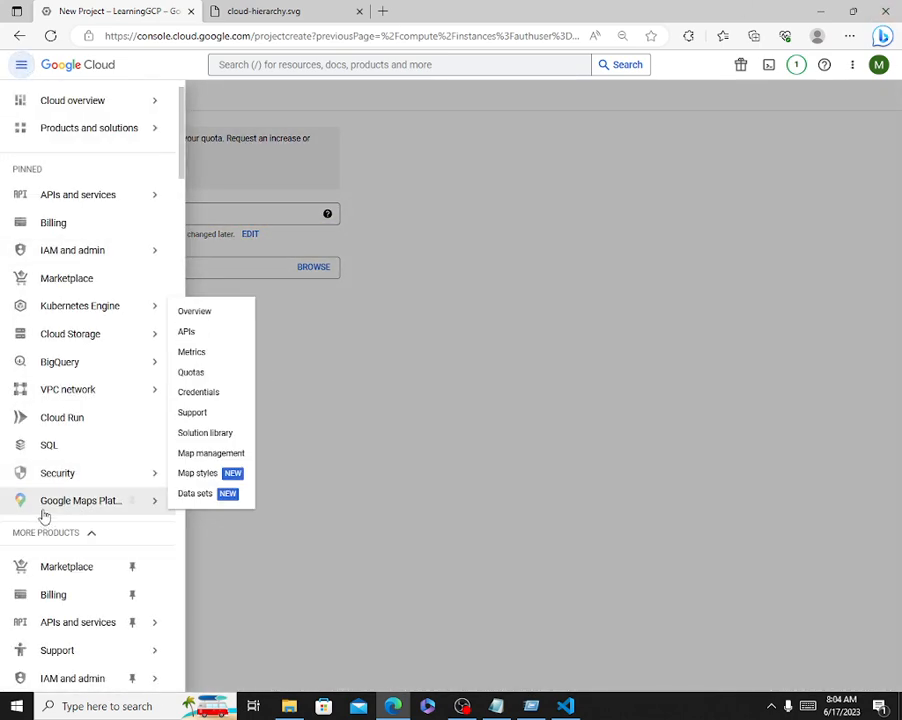
scroll(62, 462, down, 8)
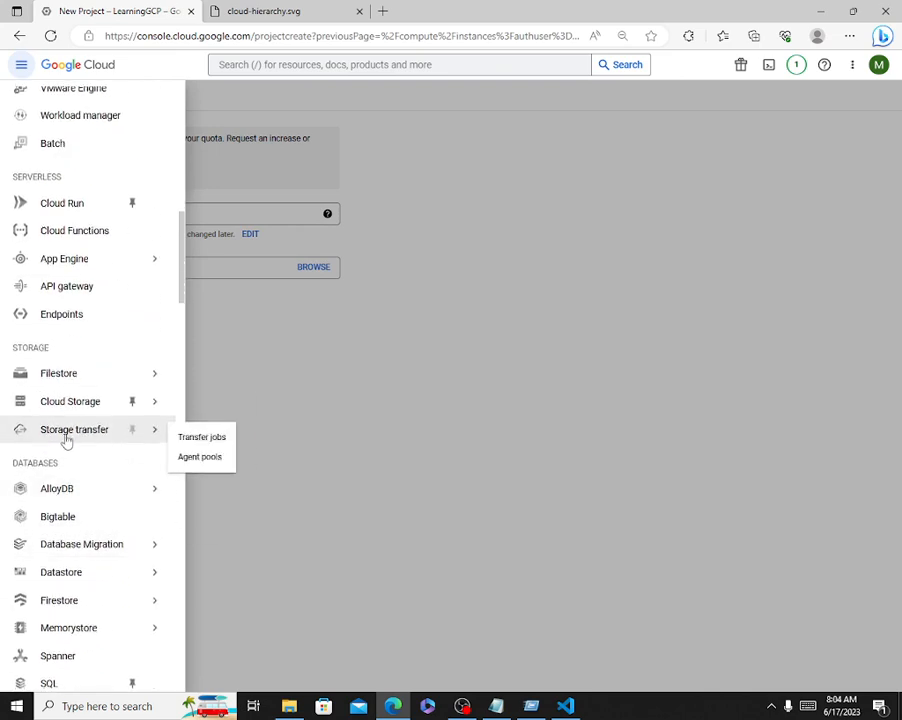
scroll(76, 442, down, 5)
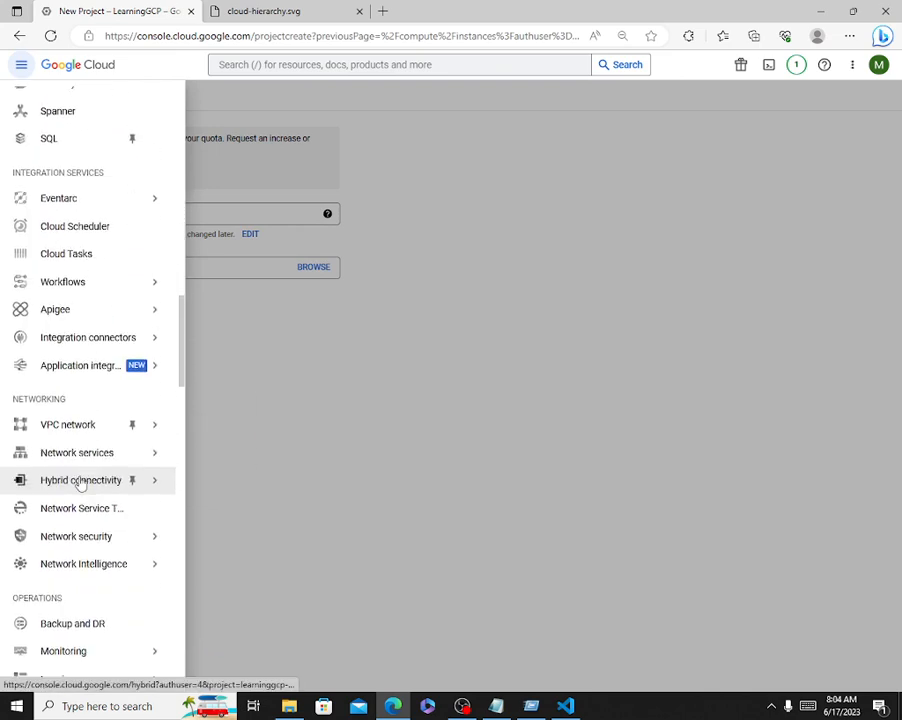
scroll(105, 524, down, 3)
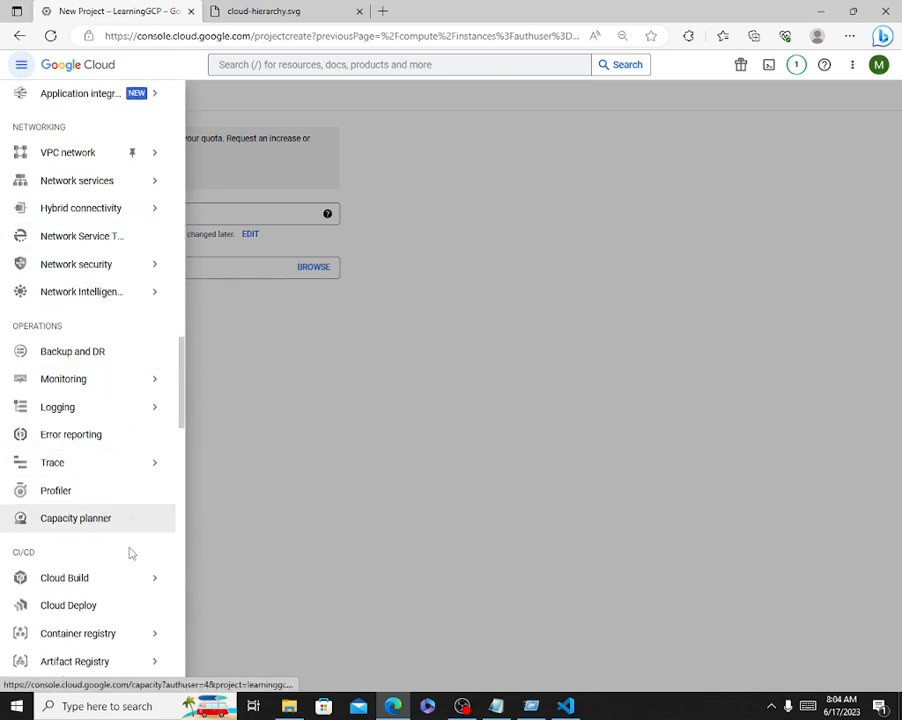
mouse_move(35, 295)
scroll(86, 530, down, 5)
mouse_move(108, 613)
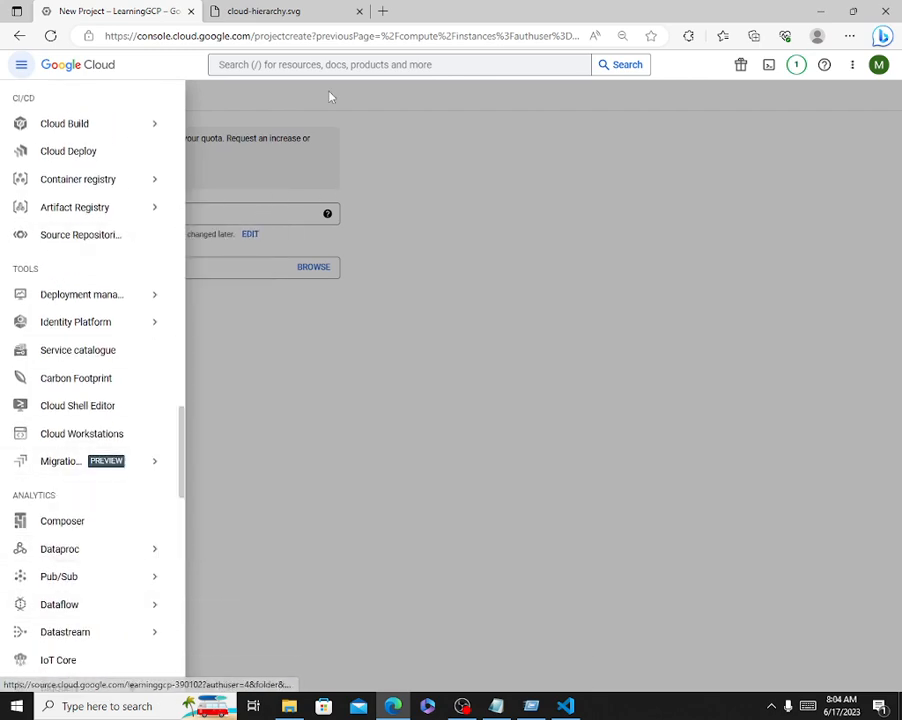
scroll(178, 310, up, 4)
scroll(92, 407, up, 4)
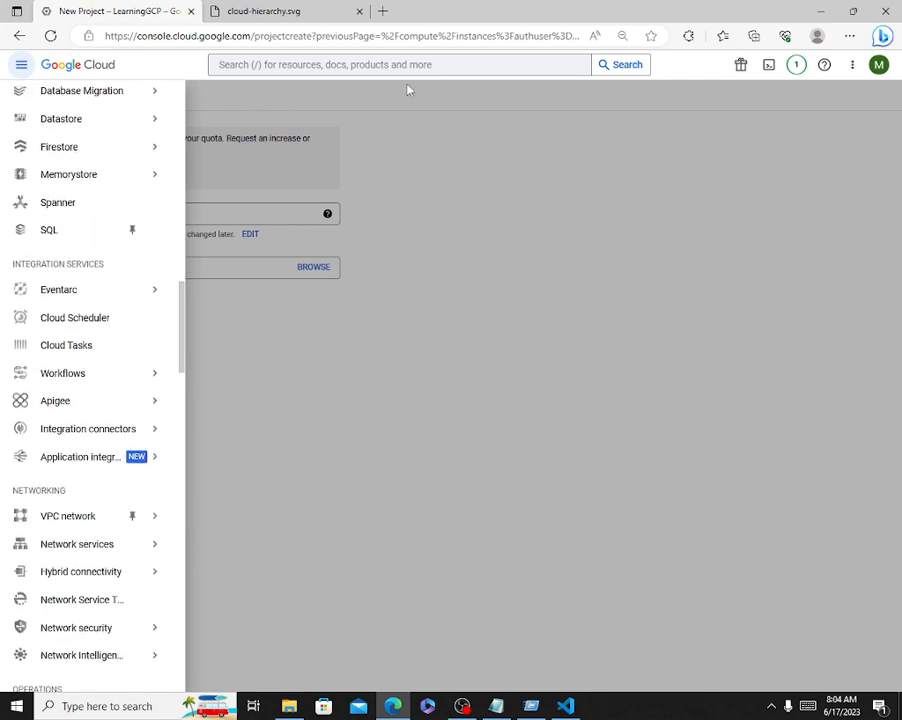
Go to Compute Engine's VM instances page and check the list of available projects without switching project
click(350, 60)
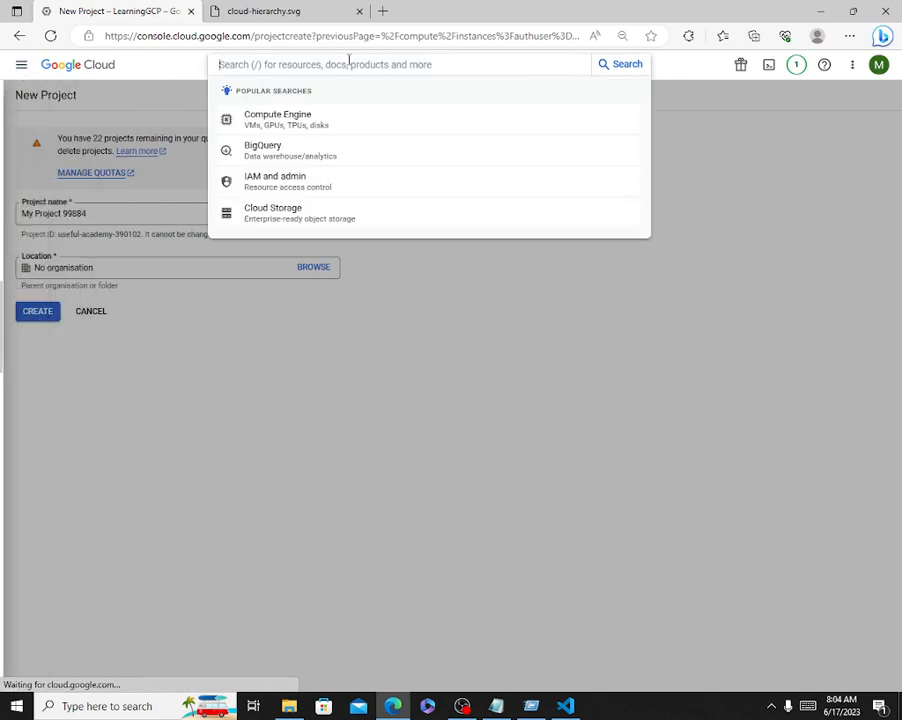
click(280, 124)
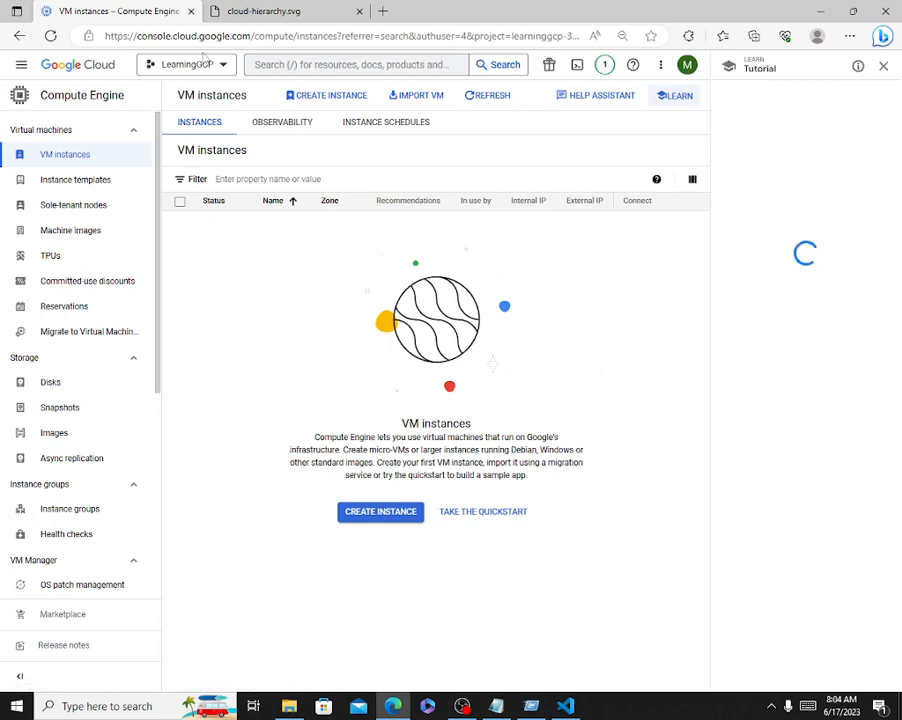
click(222, 64)
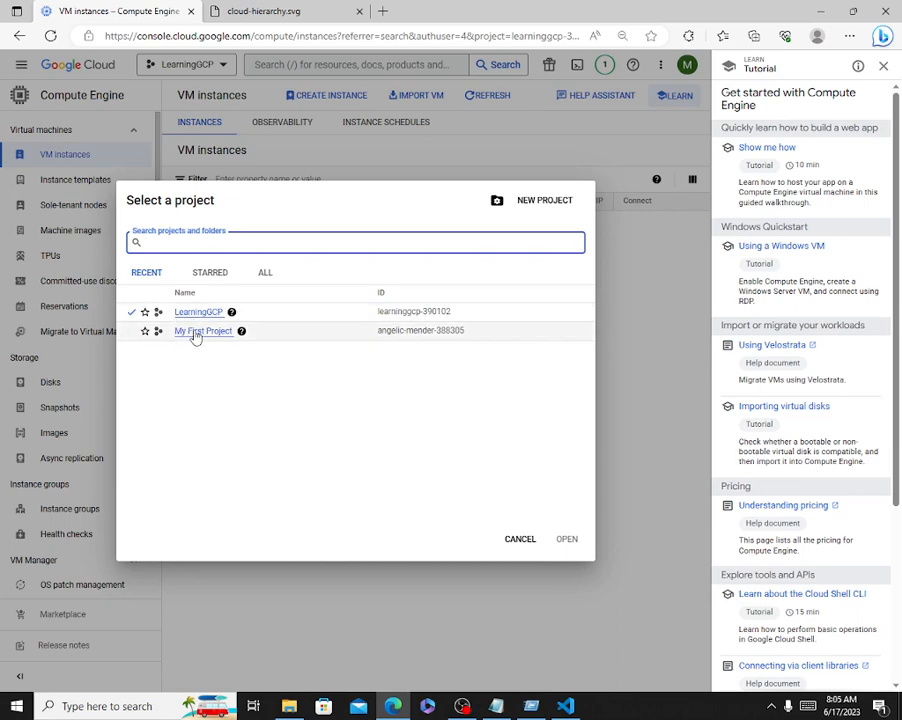
click(519, 540)
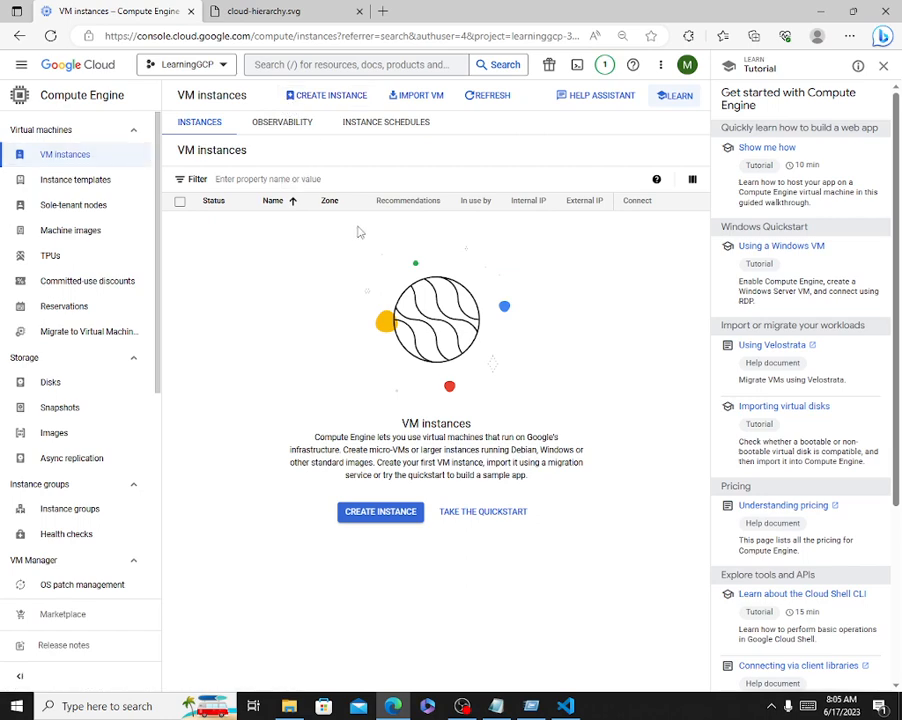
Start creating a new VM instance and name it instance-1-example
click(313, 104)
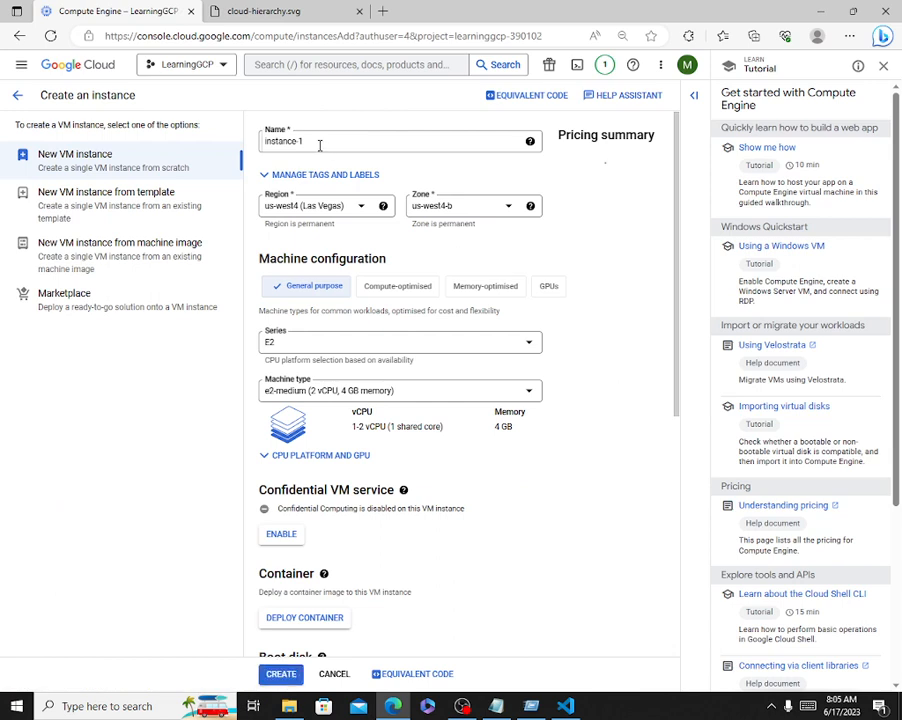
click(322, 141)
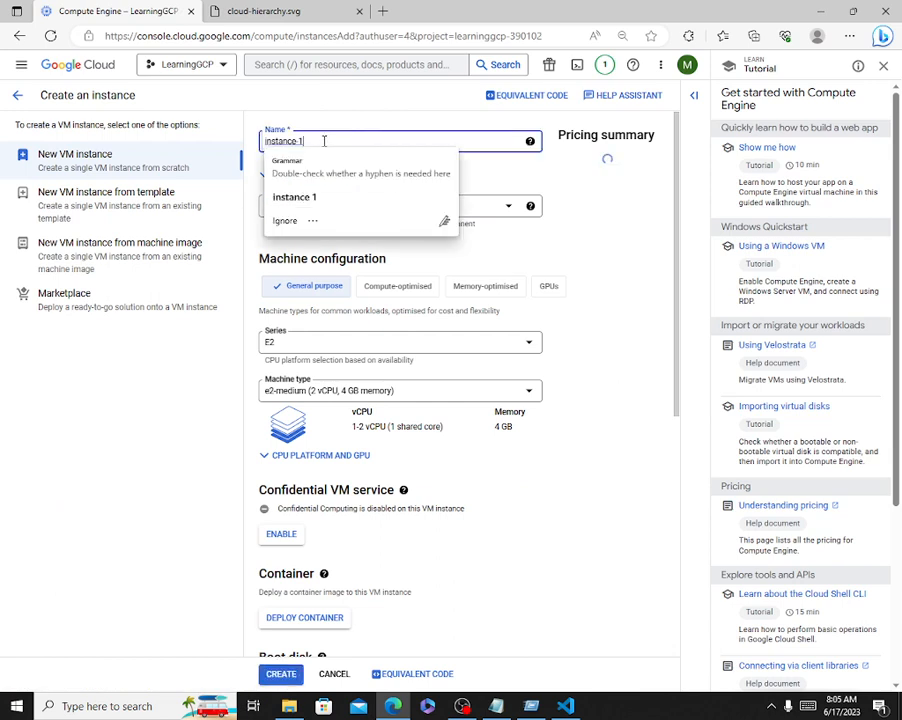
click(323, 141)
text(example)
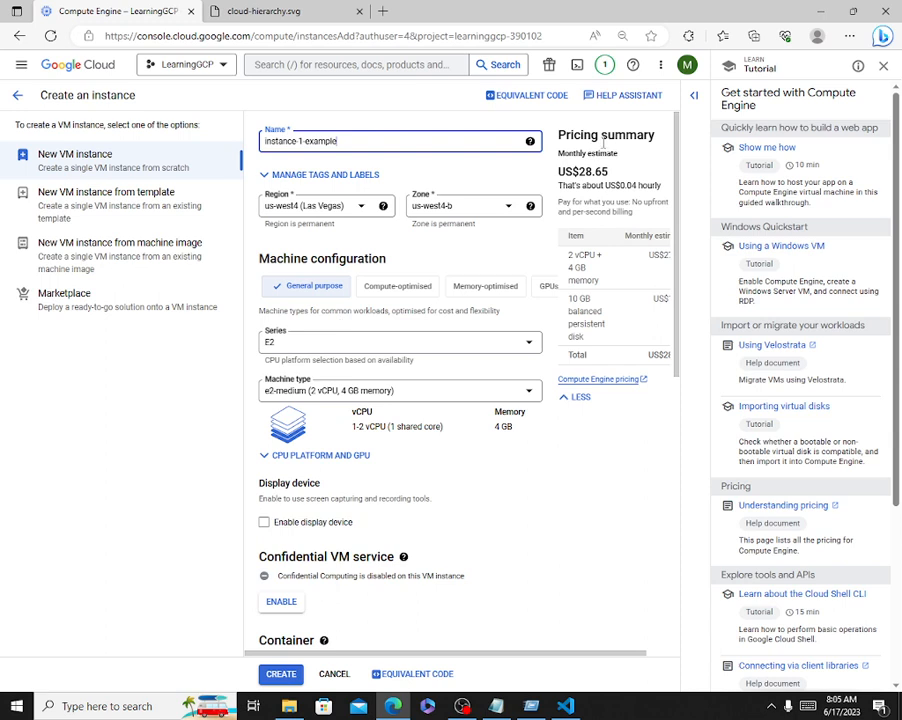
Configure the VM with the N1 series and the f1-micro shared-core machine type
click(358, 345)
scroll(390, 420, down, 3)
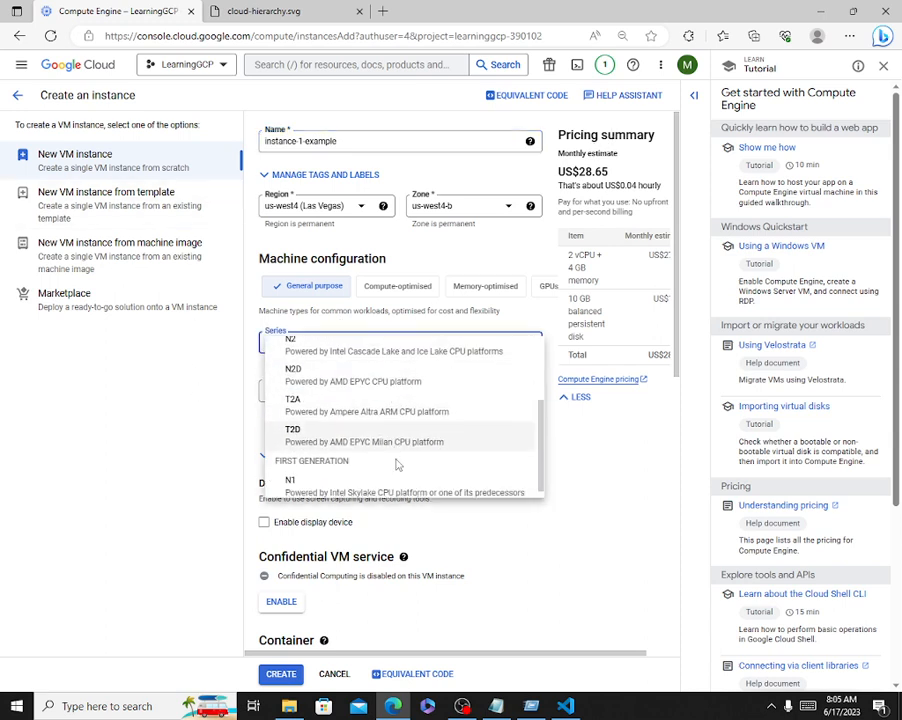
click(322, 482)
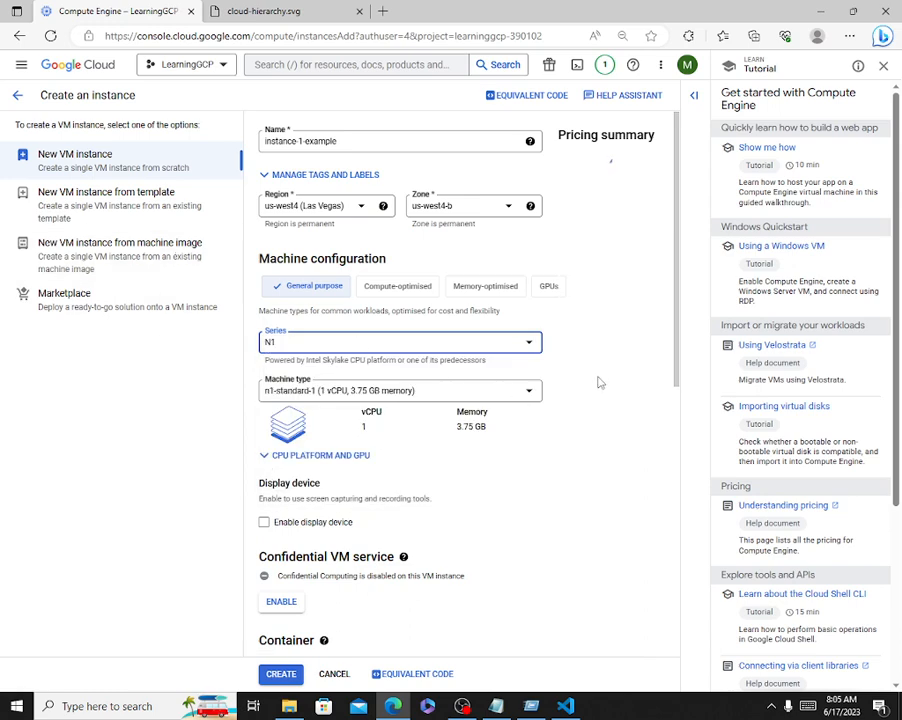
scroll(598, 382, down, 2)
click(530, 228)
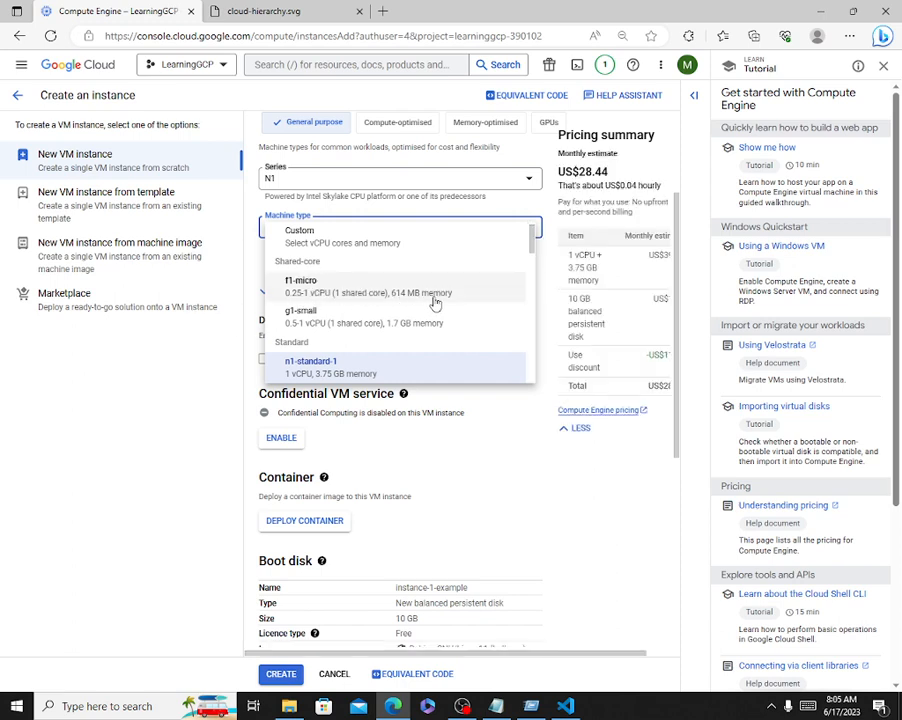
click(322, 286)
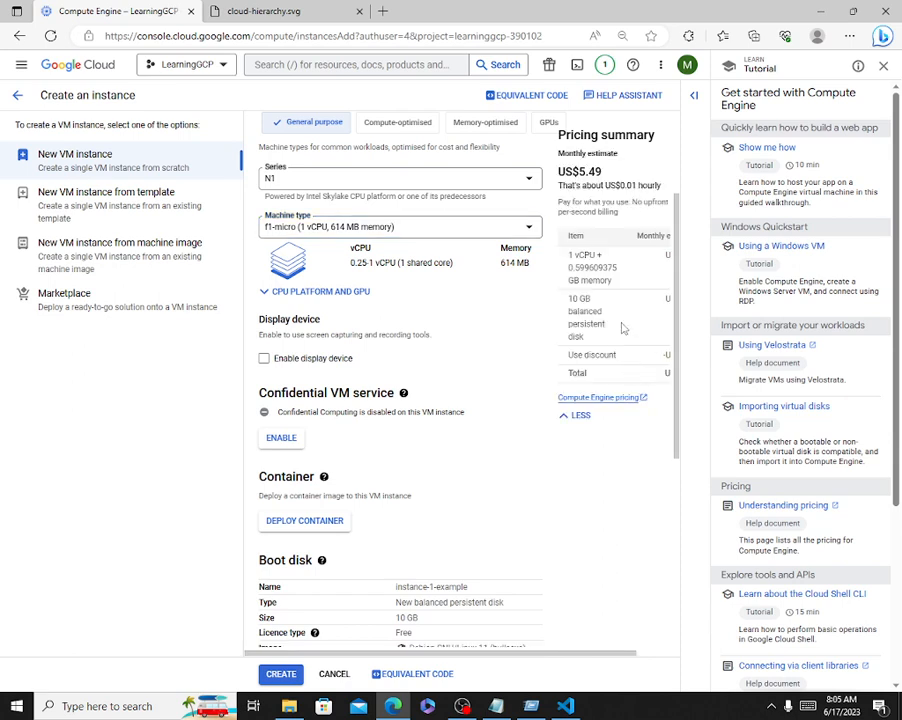
Review the monthly price estimate and boot disk settings, and close the Compute Engine tutorial pane
drag(574, 172, 602, 172)
click(640, 550)
scroll(644, 550, down, 3)
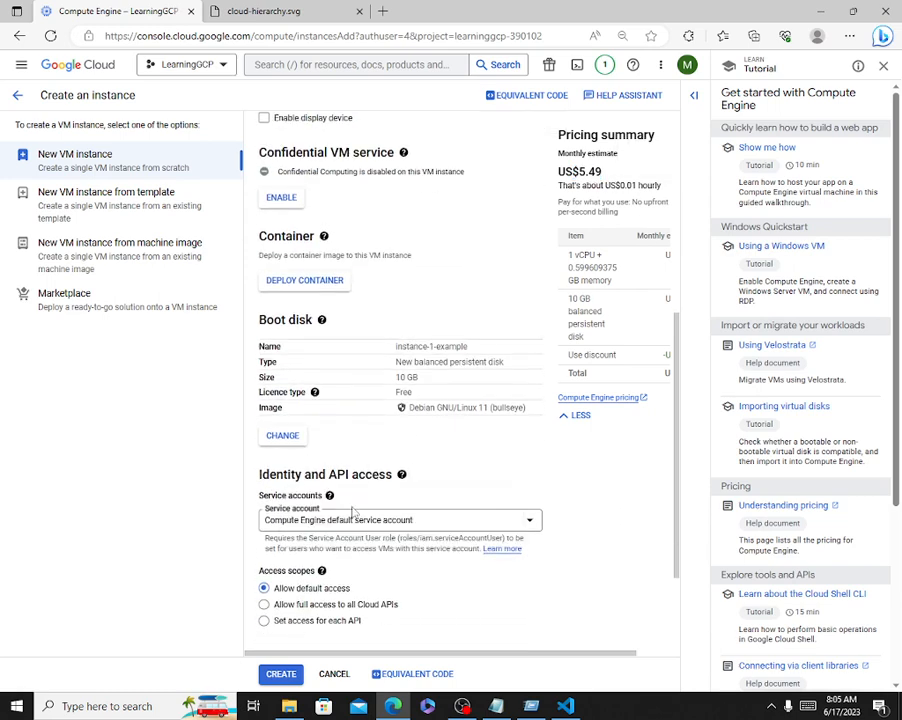
scroll(352, 253, up, 4)
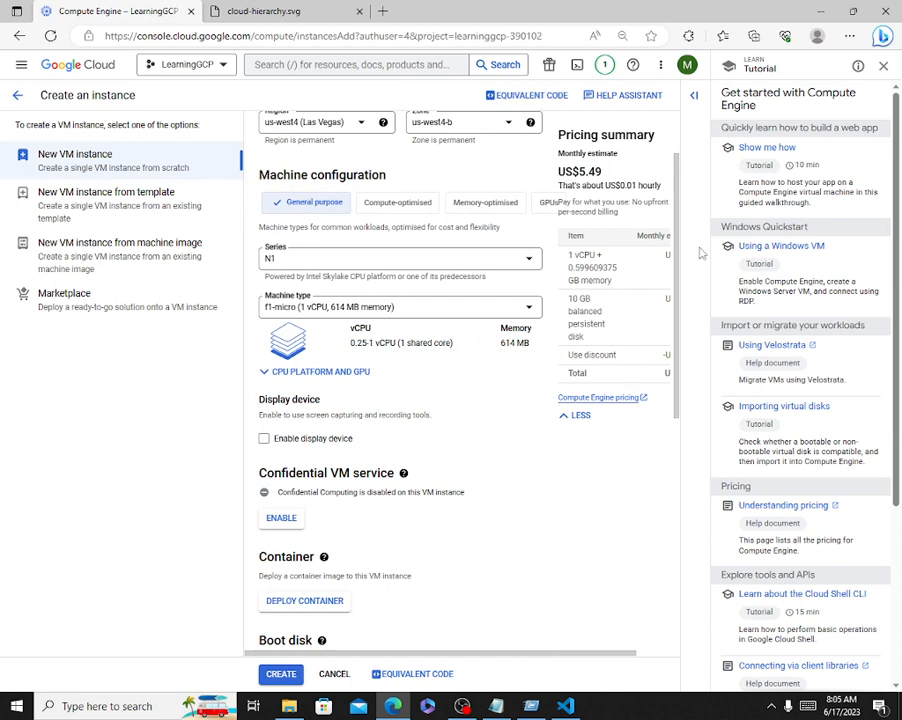
click(883, 66)
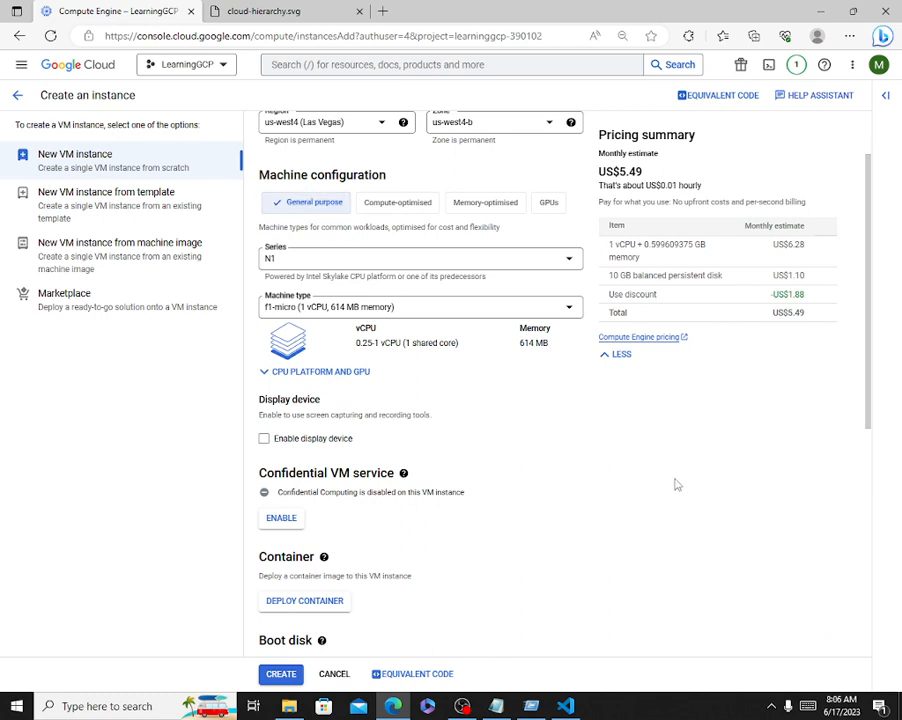
Review the machine, boot disk and access settings, and allow both HTTP and HTTPS traffic in the instance's firewall settings
scroll(386, 229, down, 3)
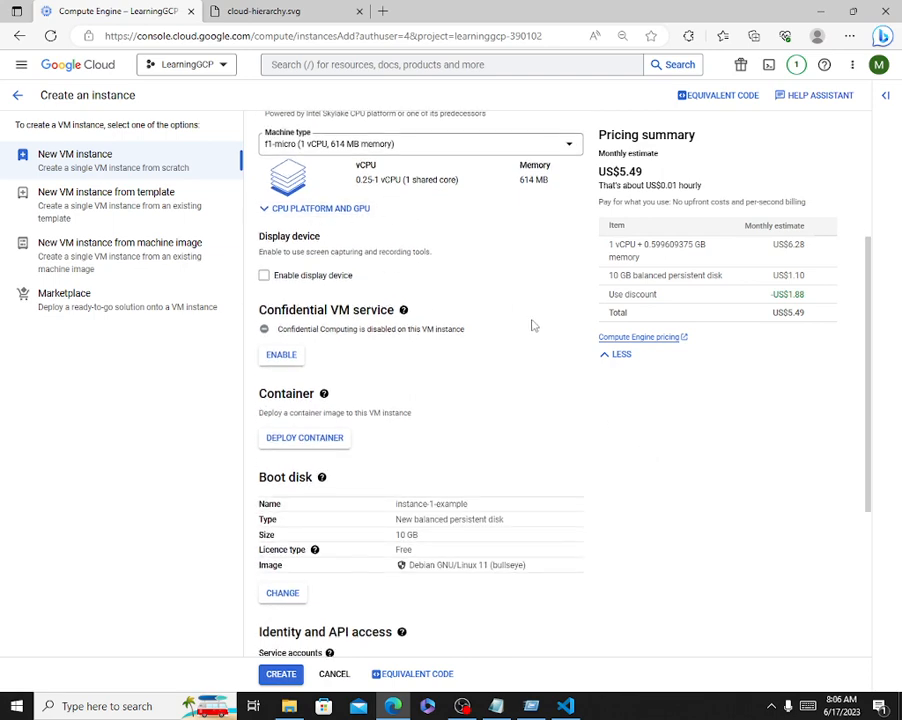
scroll(336, 202, up, 5)
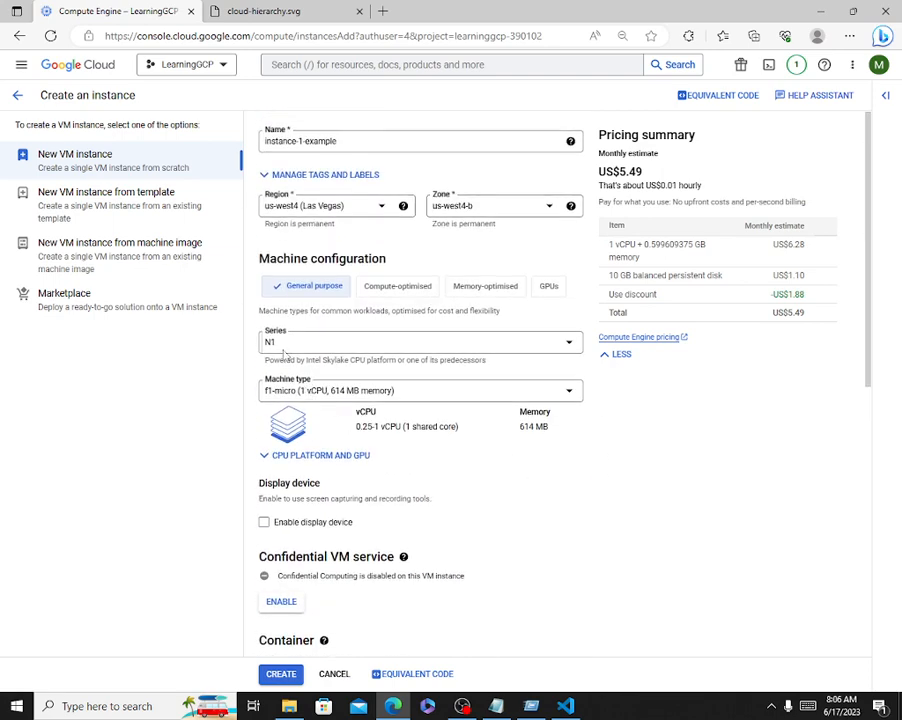
scroll(620, 471, down, 6)
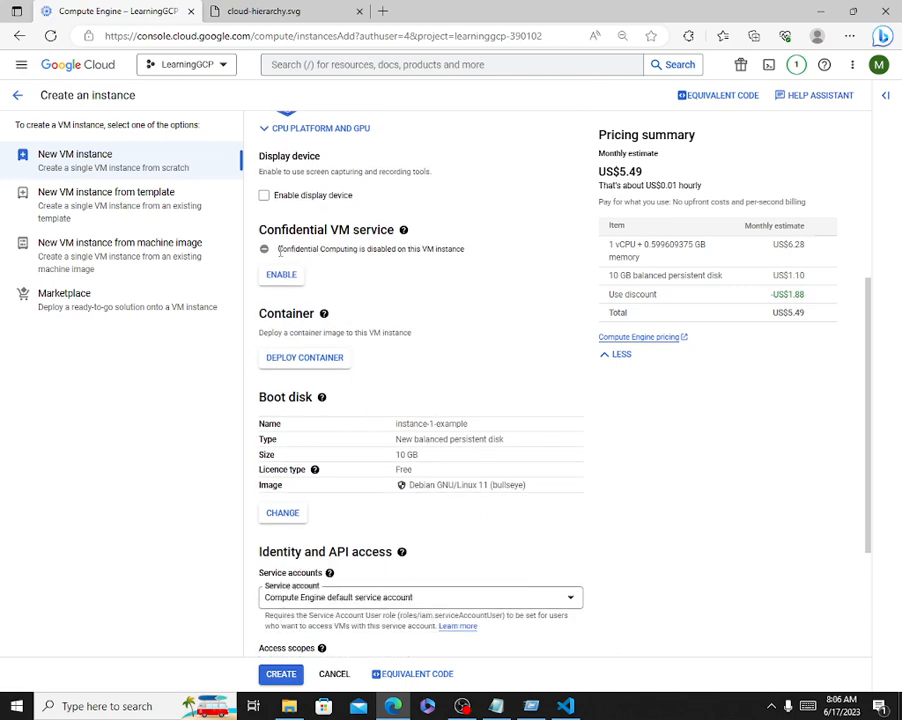
scroll(563, 395, down, 3)
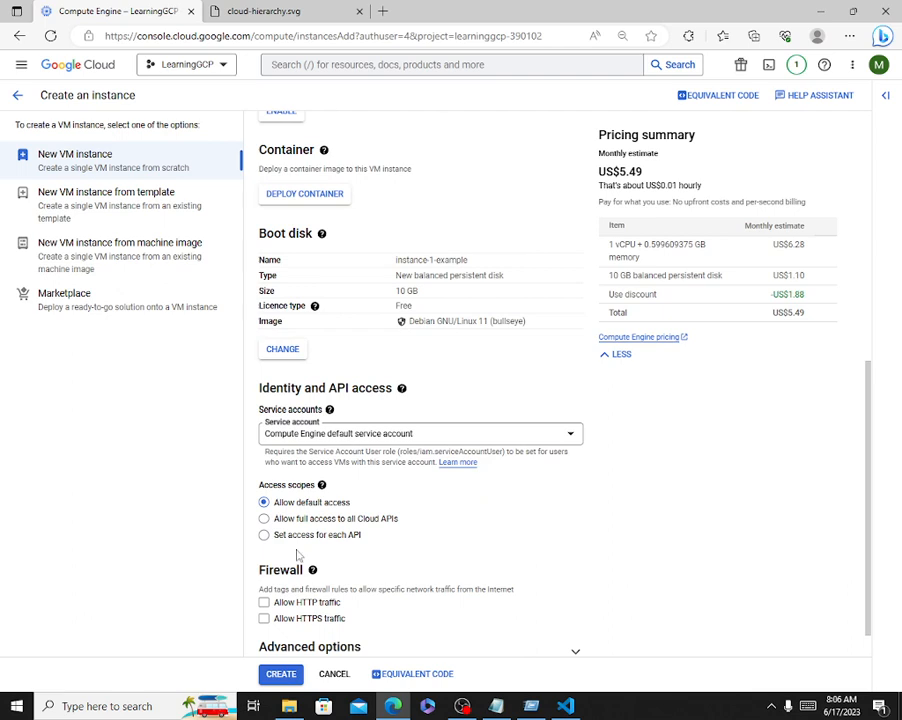
scroll(466, 537, down, 1)
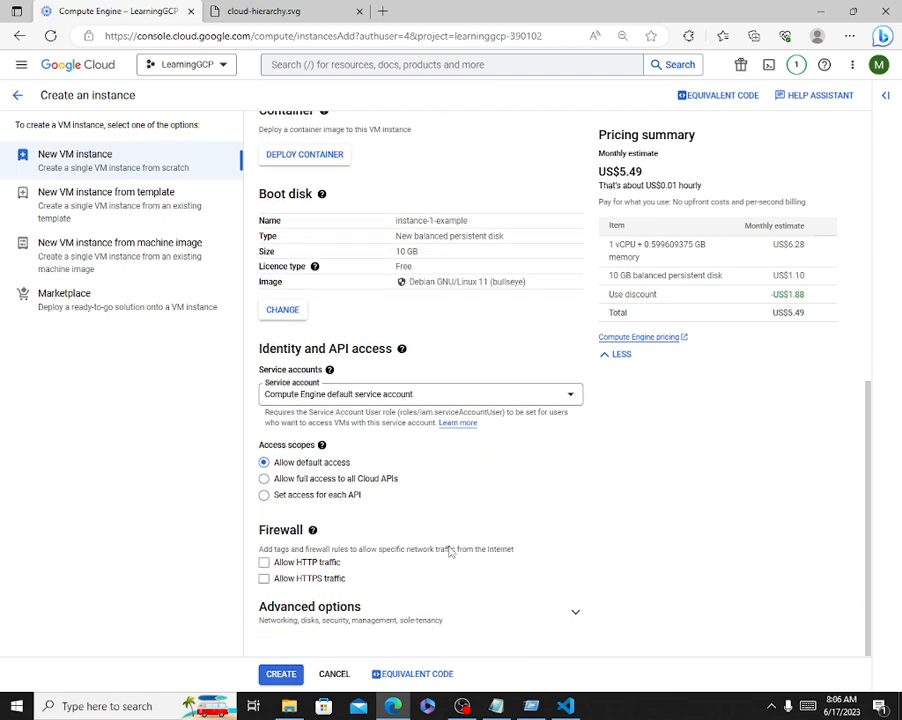
click(263, 562)
click(263, 578)
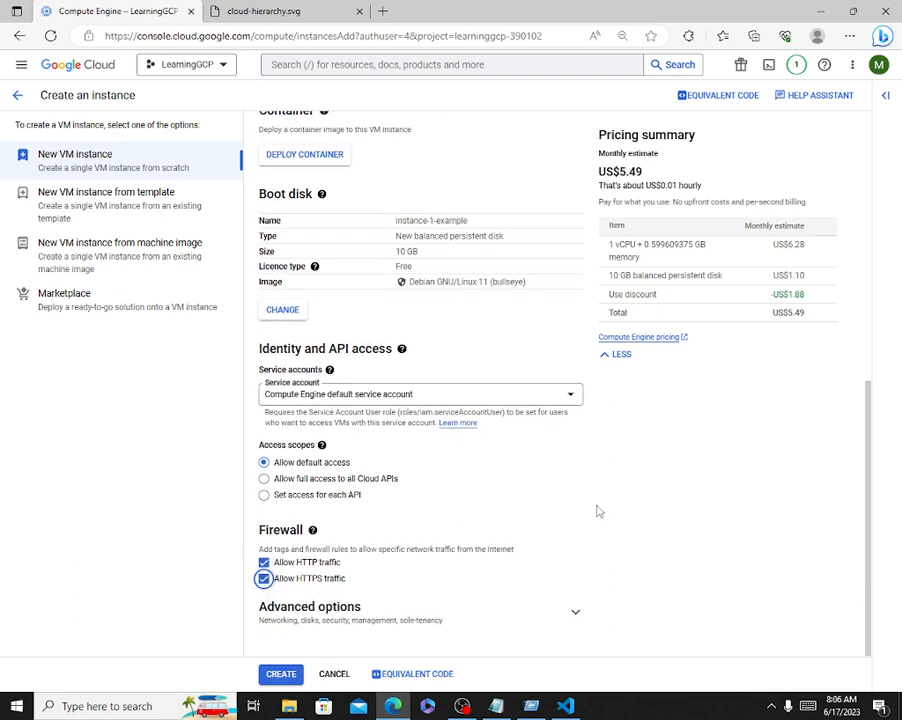
Expand the advanced options to review their categories and create the VM instance with the chosen configuration
click(577, 612)
scroll(718, 513, down, 3)
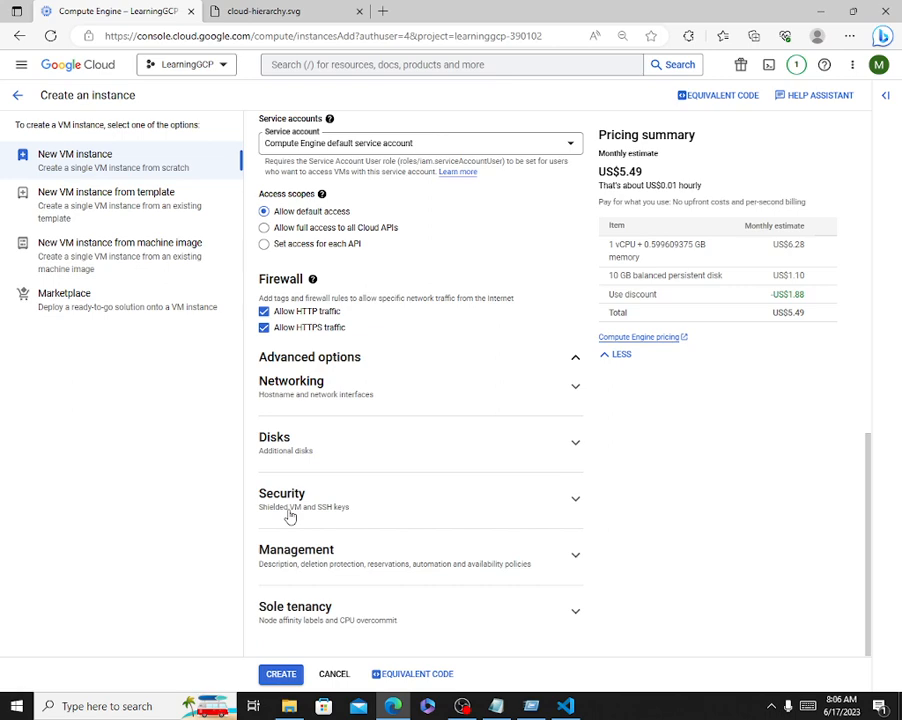
scroll(480, 460, up, 10)
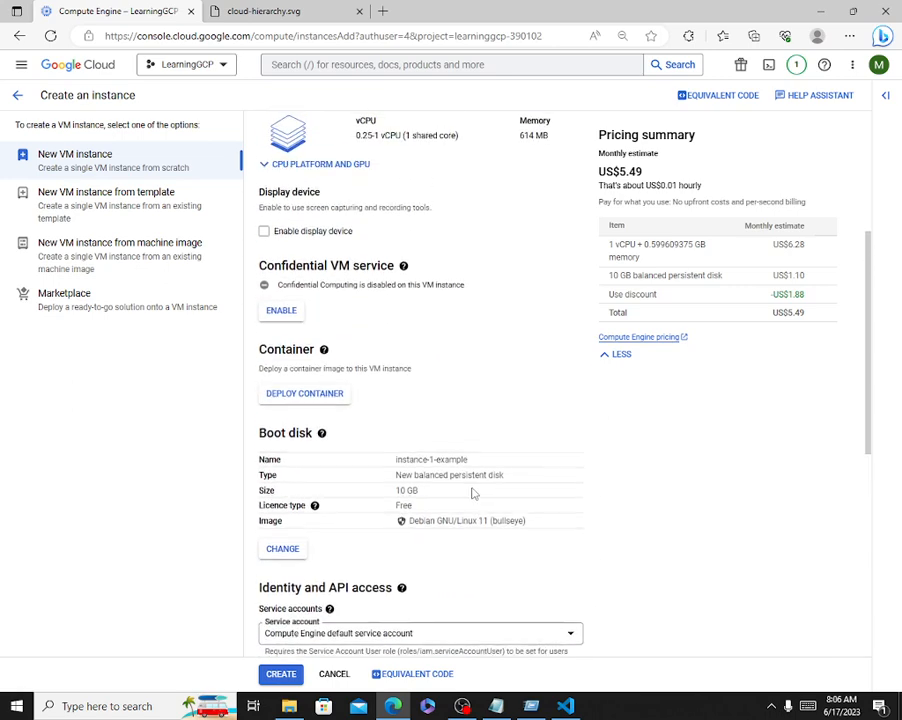
scroll(490, 481, down, 10)
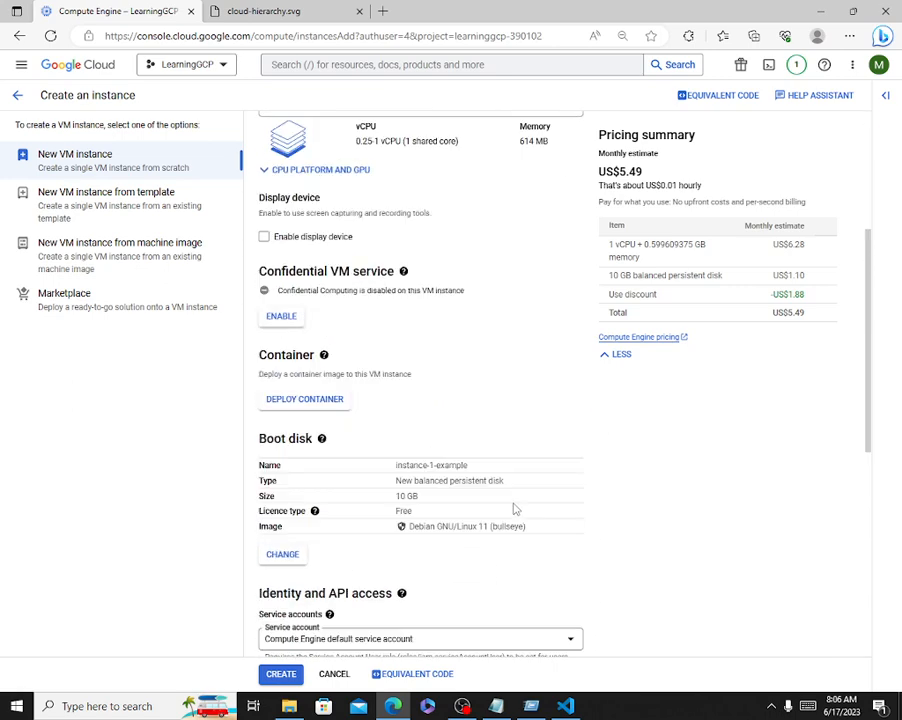
click(283, 676)
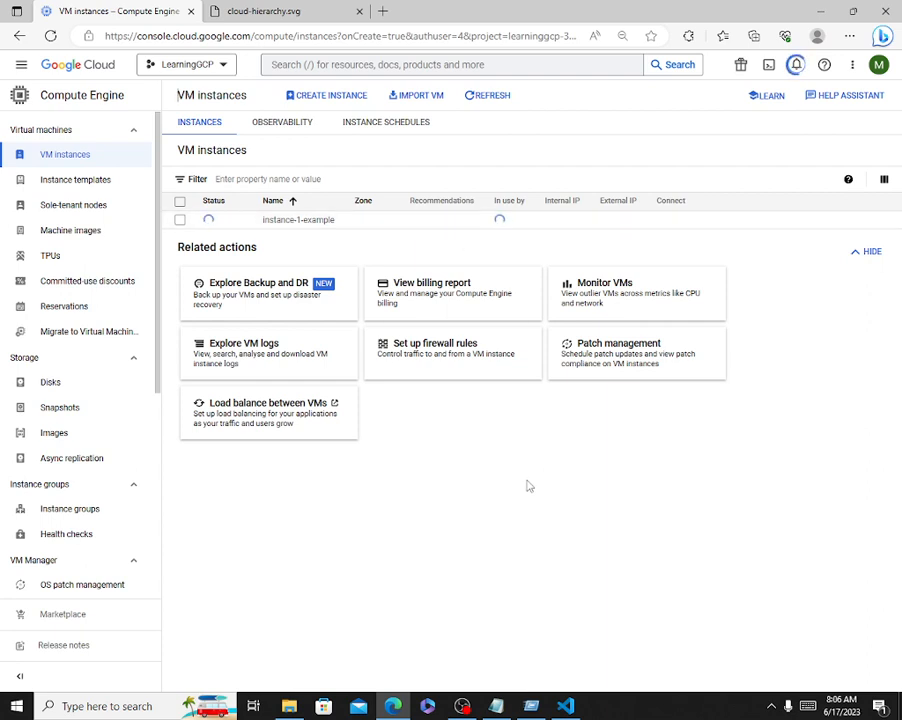
Look through the Observability and Instance schedules views and return to the VM instances list
click(292, 122)
click(214, 125)
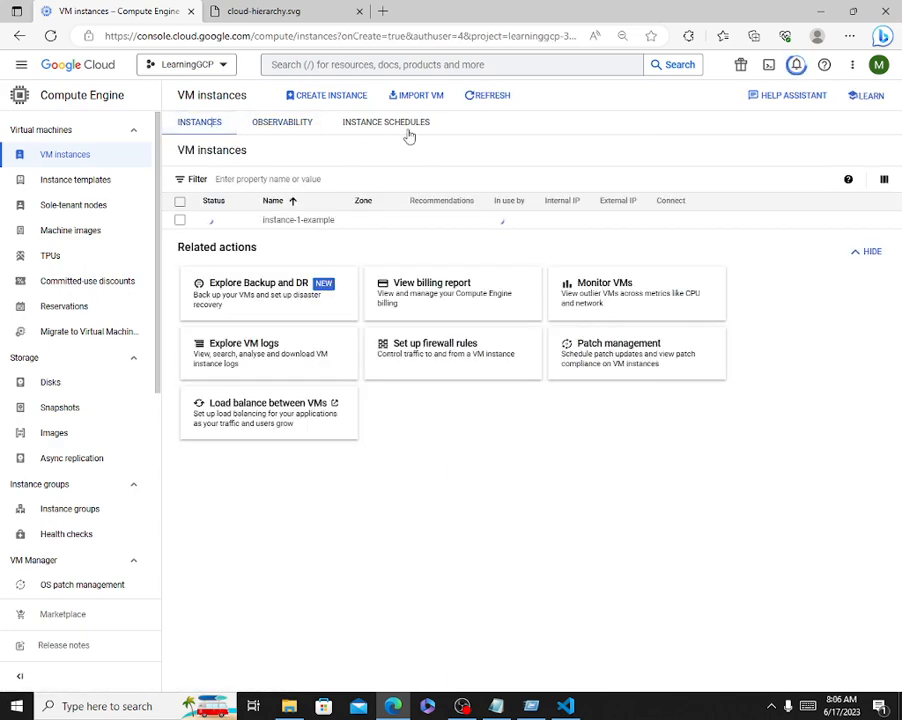
click(409, 125)
click(282, 124)
click(210, 126)
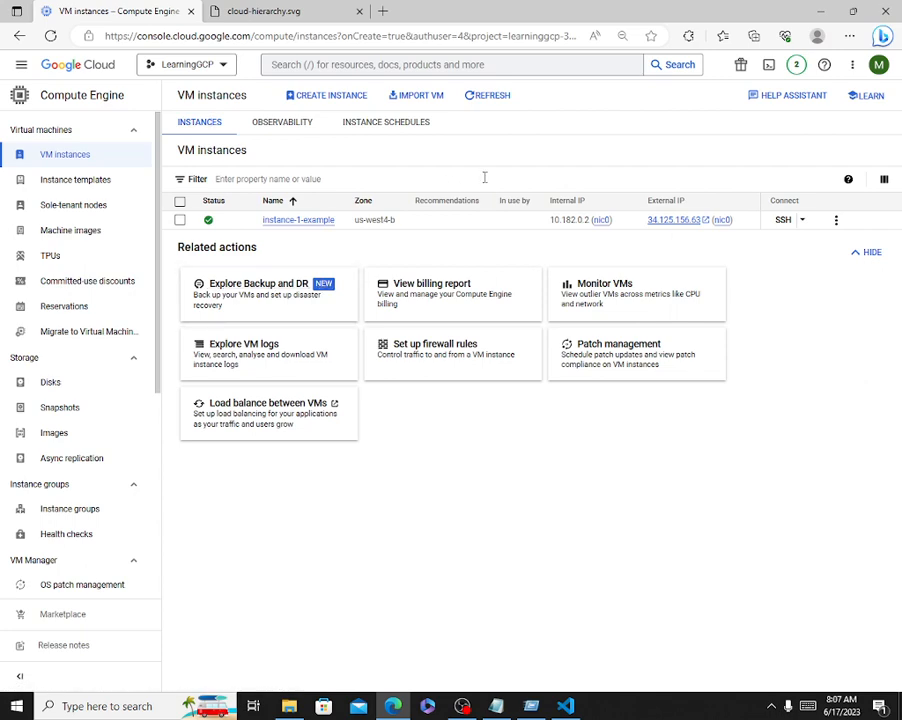
Open an in-browser SSH session to instance-1-example and authorize its connection to the VM
click(779, 227)
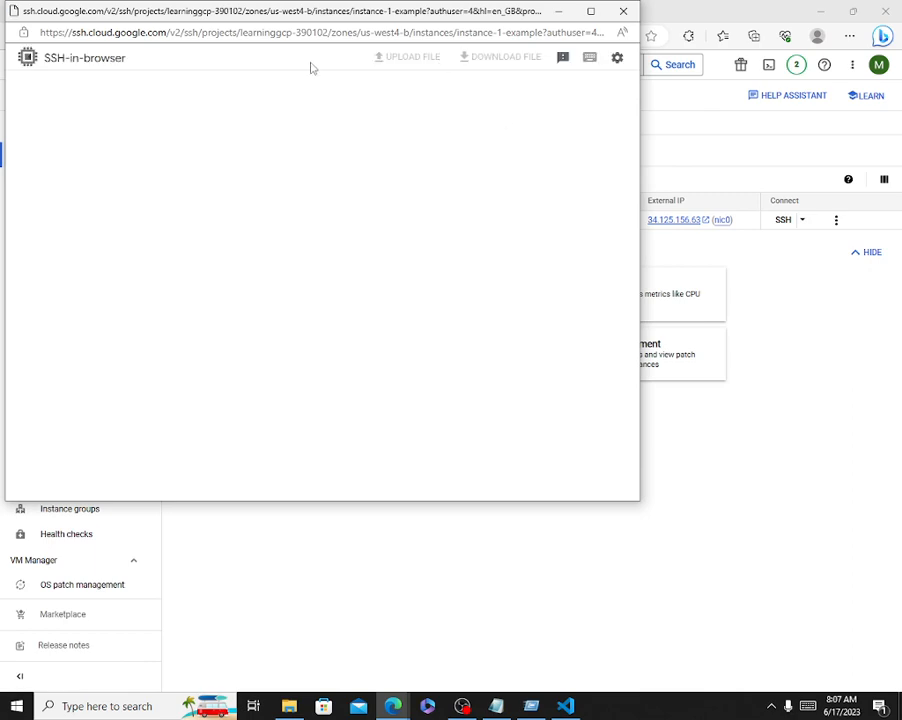
drag(207, 14, 394, 77)
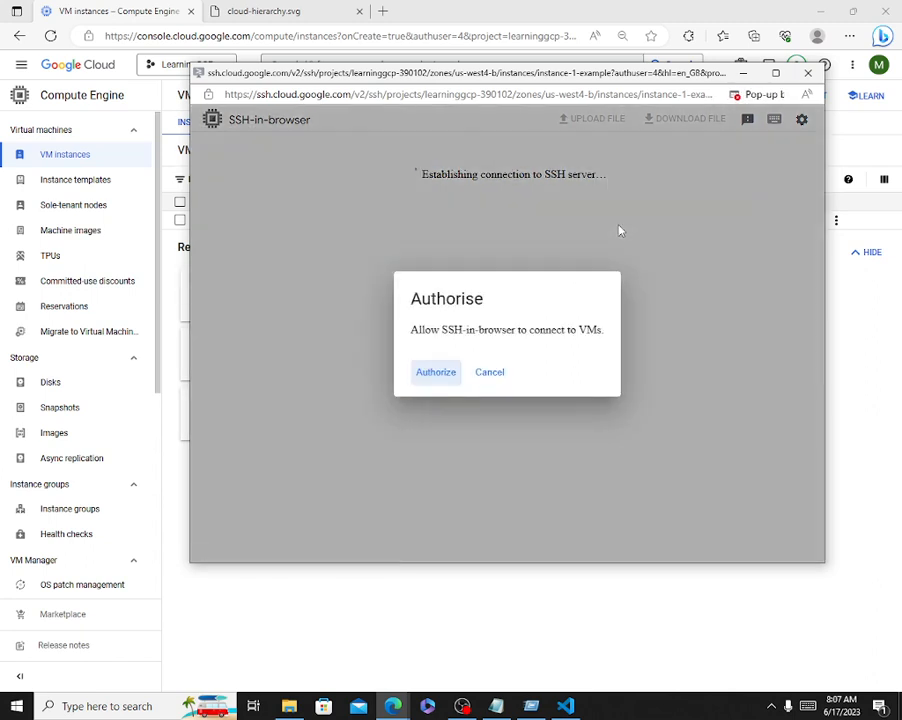
click(446, 378)
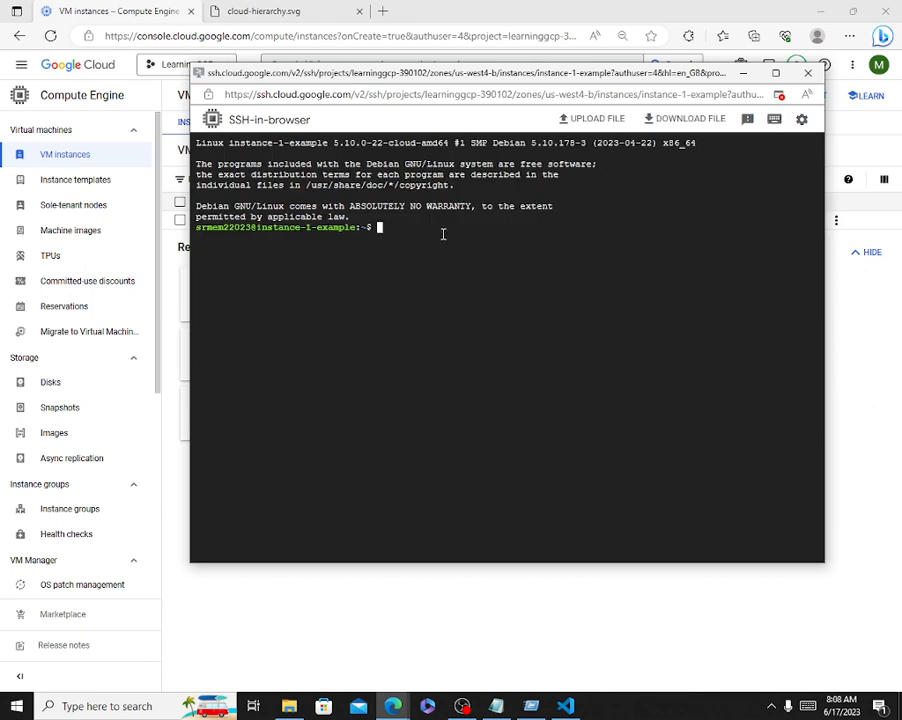
Switch to a root shell with sudo -i and list the VM's network interfaces with ip add
text(sudo -i)
key(Return)
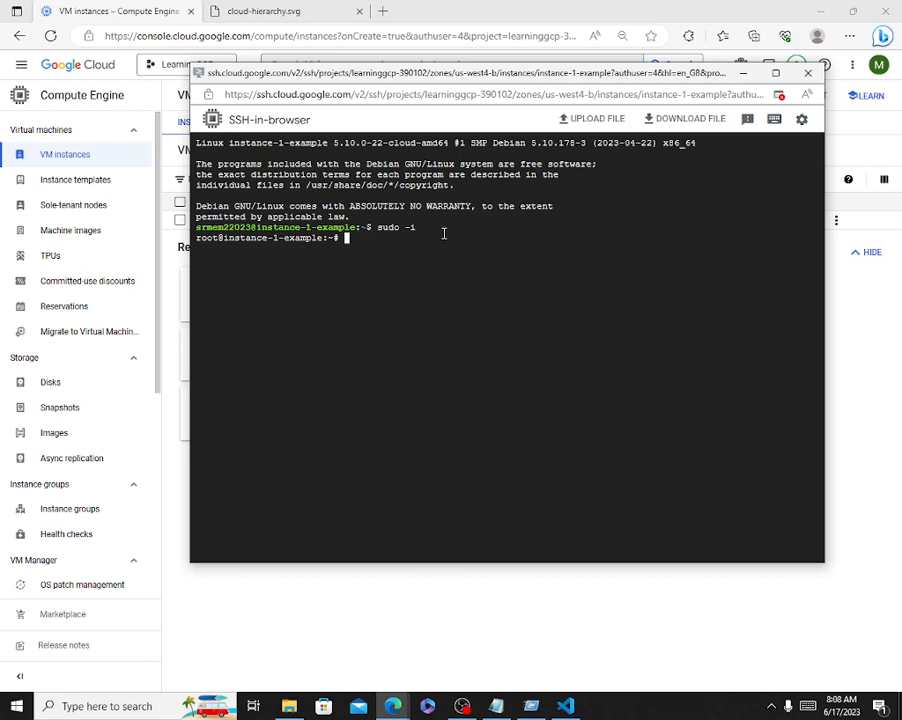
text(ip conf)
key(BackSpace)
key(BackSpace)
key(BackSpace)
key(BackSpace)
key(BackSpace)
text(add)
key(Return)
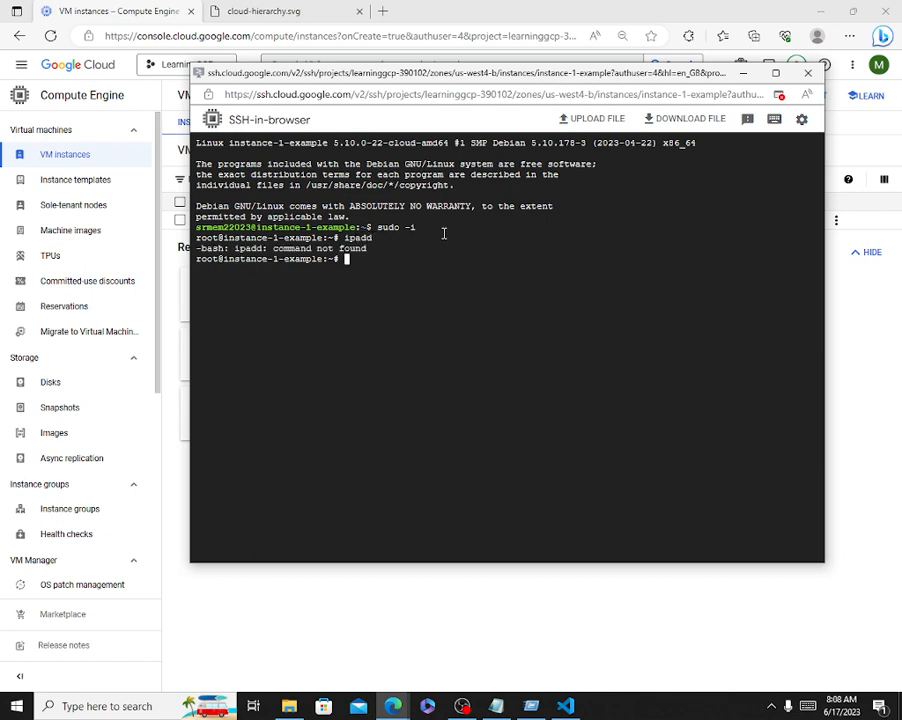
text(ip add)
key(Return)
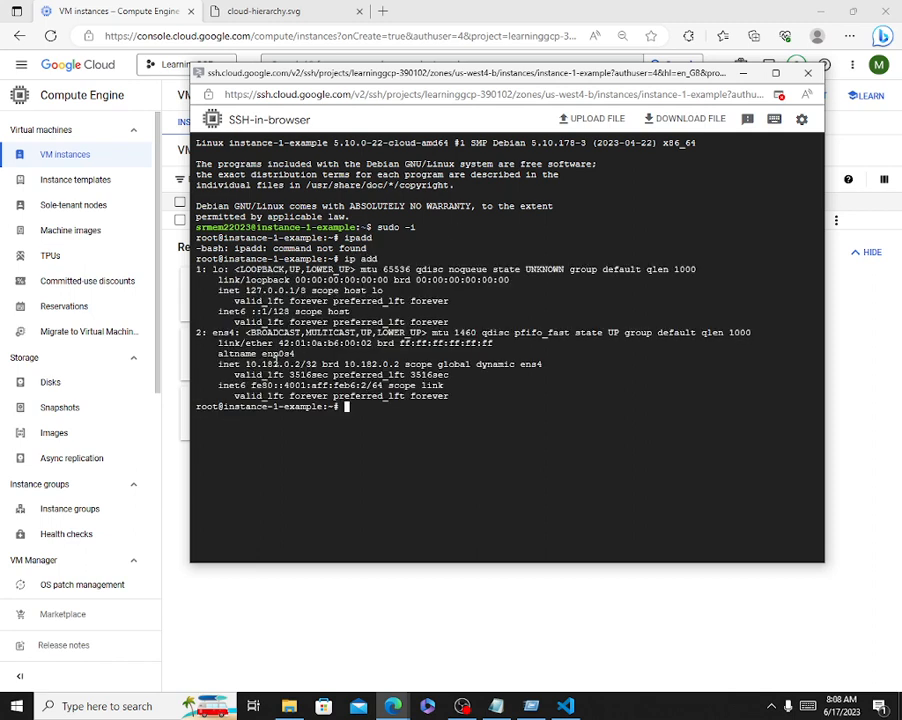
Examine the internal IPv4 address of the ens4 interface in the command output
drag(245, 364, 318, 358)
double_click(275, 364)
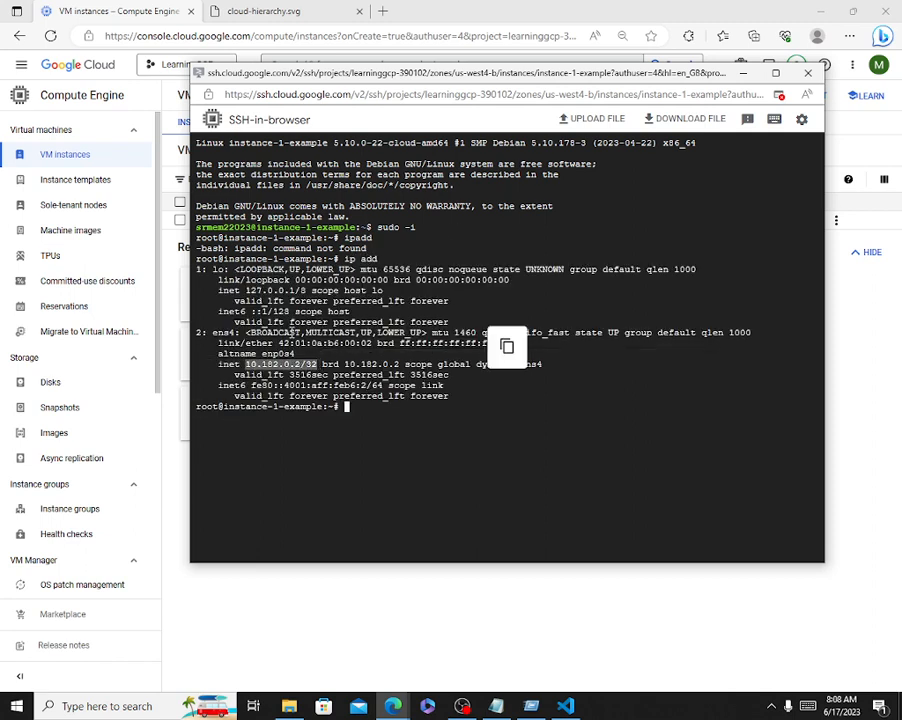
click(224, 269)
triple_click(300, 407)
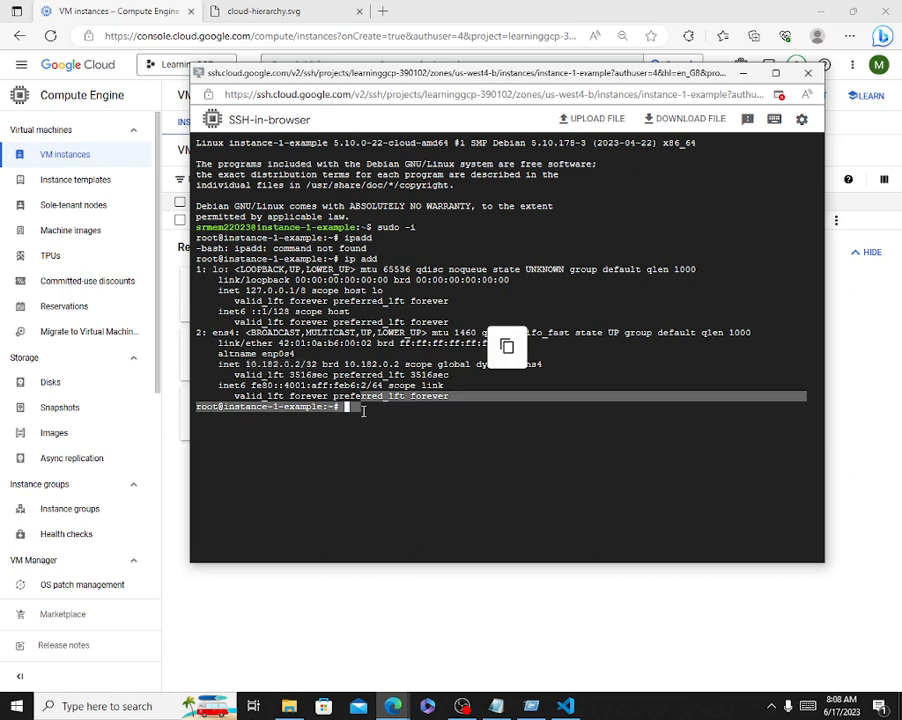
click(389, 413)
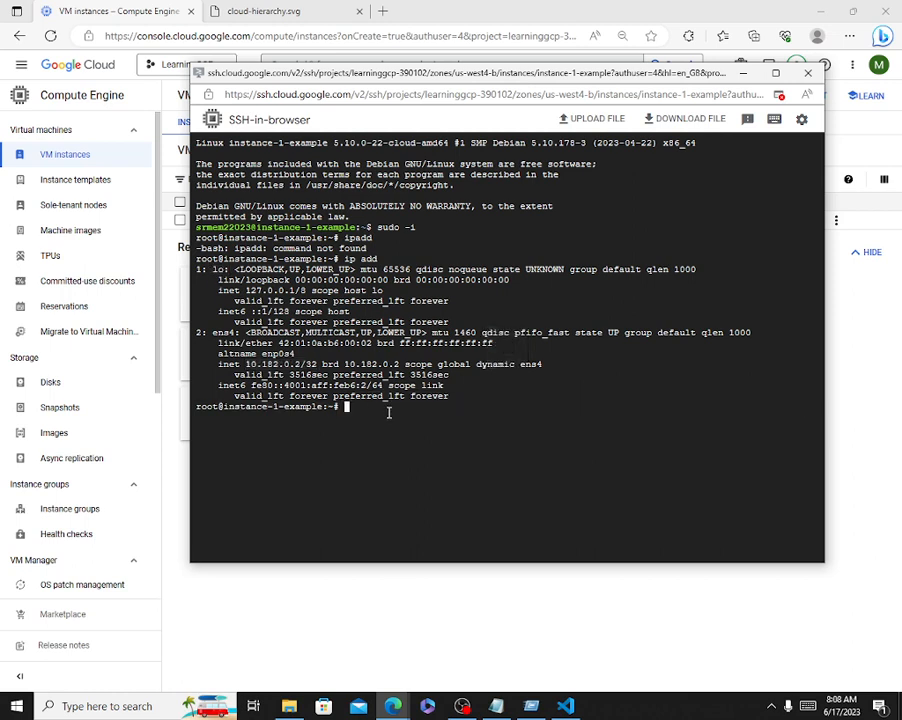
Try to install the Apache web server through apt, using the package names apchec2 and apachec2
text(apt install apache2)
key(Return)
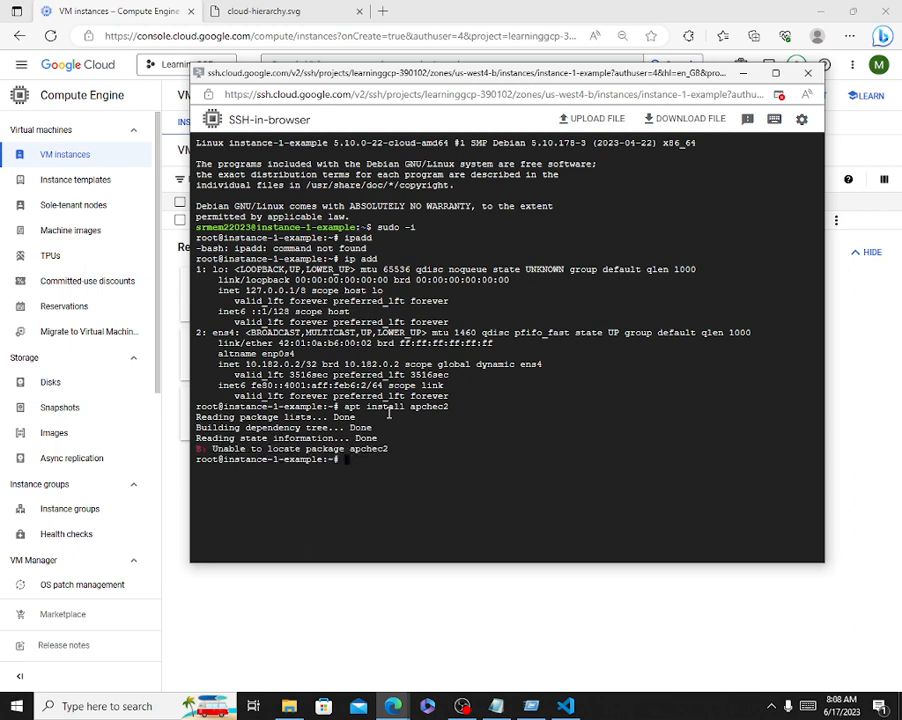
key(Up)
key(Left)
key(Left)
key(Left)
key(Left)
key(Left)
key(Left)
text(a)
key(Return)
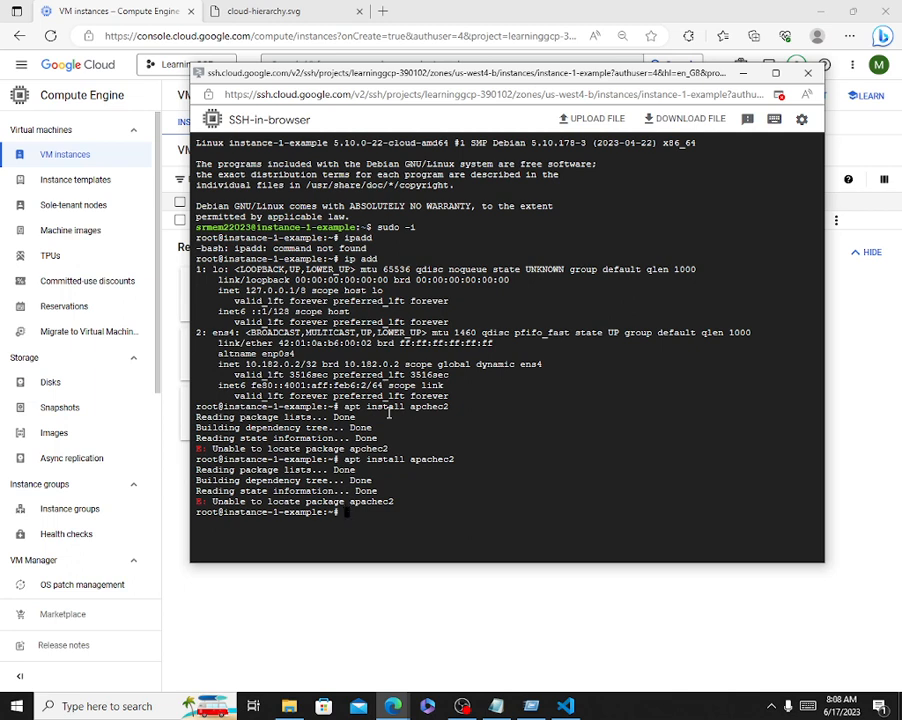
Refresh the package lists with apt update and try to install the httpd package
text(apt update)
key(Return)
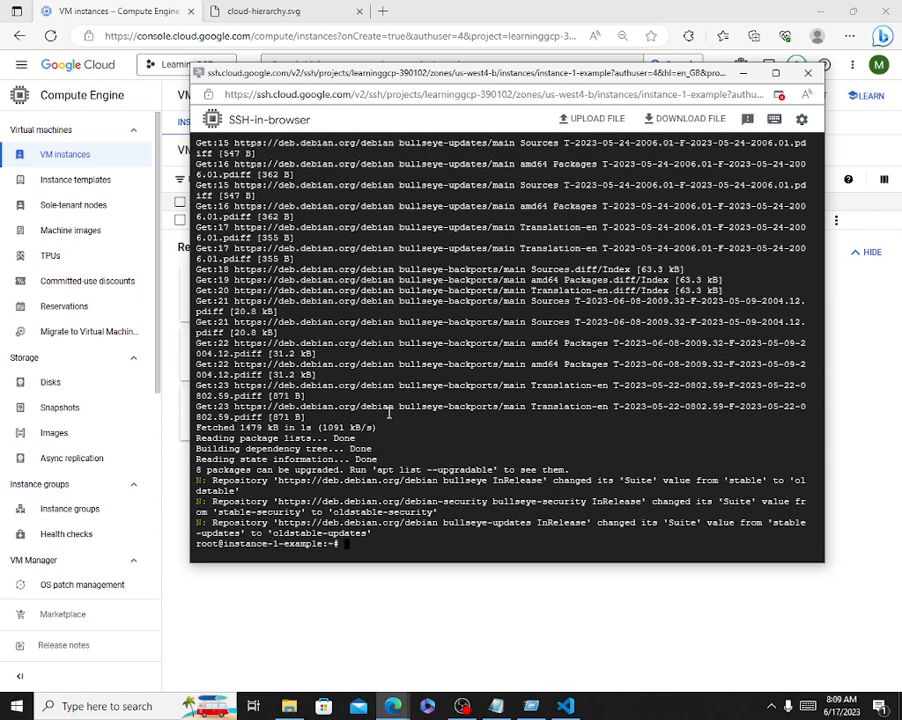
key(Up)
key(BackSpace)
key(BackSpace)
key(BackSpace)
key(BackSpace)
key(BackSpace)
key(BackSpace)
key(BackSpace)
key(BackSpace)
key(BackSpace)
text(t0get)
key(BackSpace)
key(BackSpace)
key(BackSpace)
key(BackSpace)
text(install httpd)
key(Return)
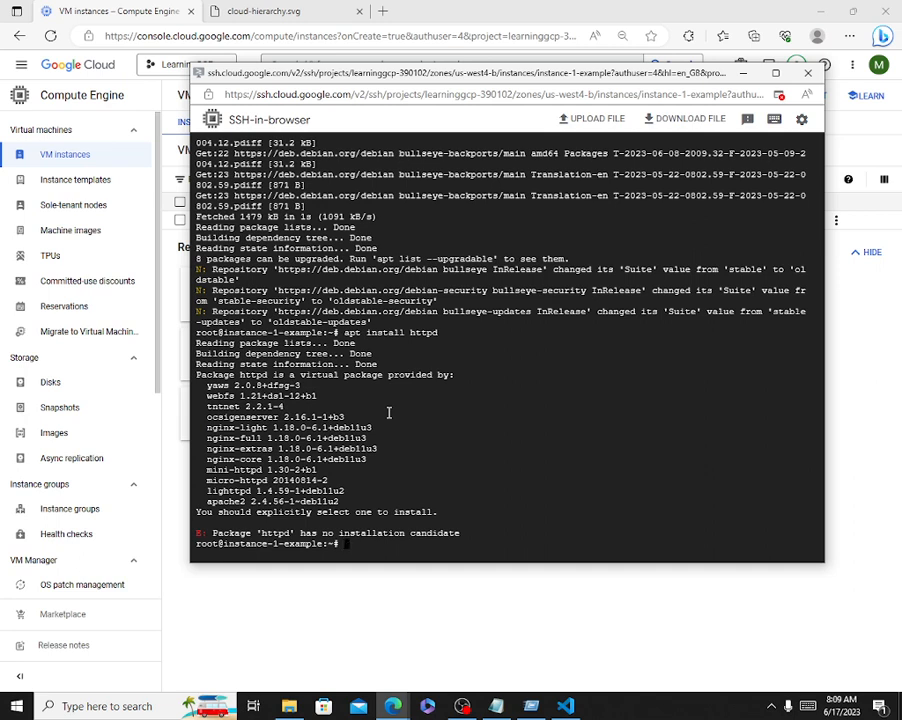
Install the nginx web server with apt install nginx and accept the installation of its additional packages
key(Up)
key(BackSpace)
key(BackSpace)
key(BackSpace)
key(BackSpace)
key(BackSpace)
key(BackSpace)
text(nginx)
key(Return)
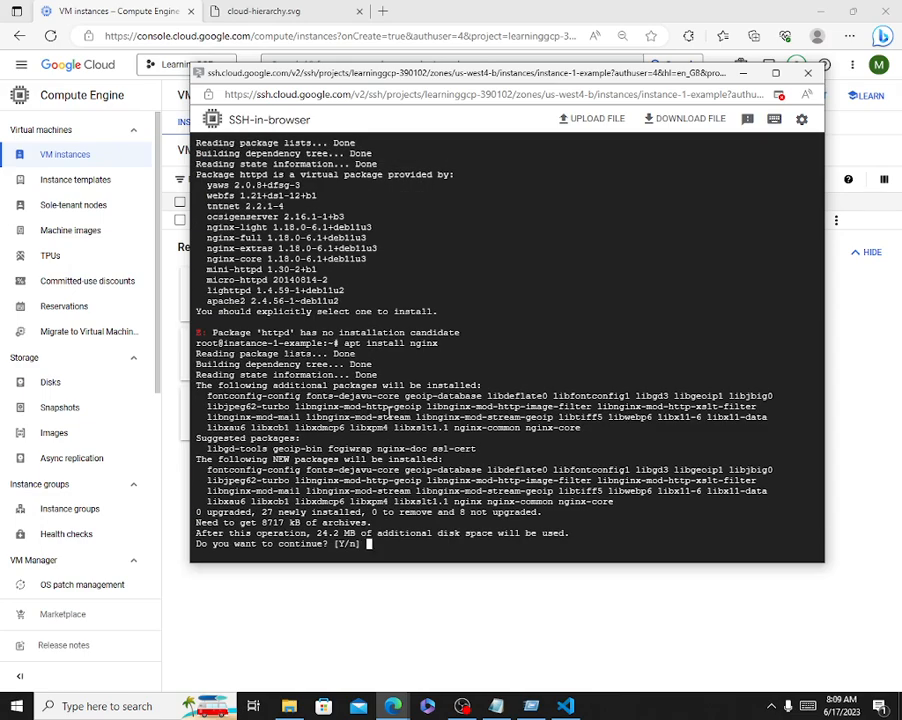
text(y)
key(Return)
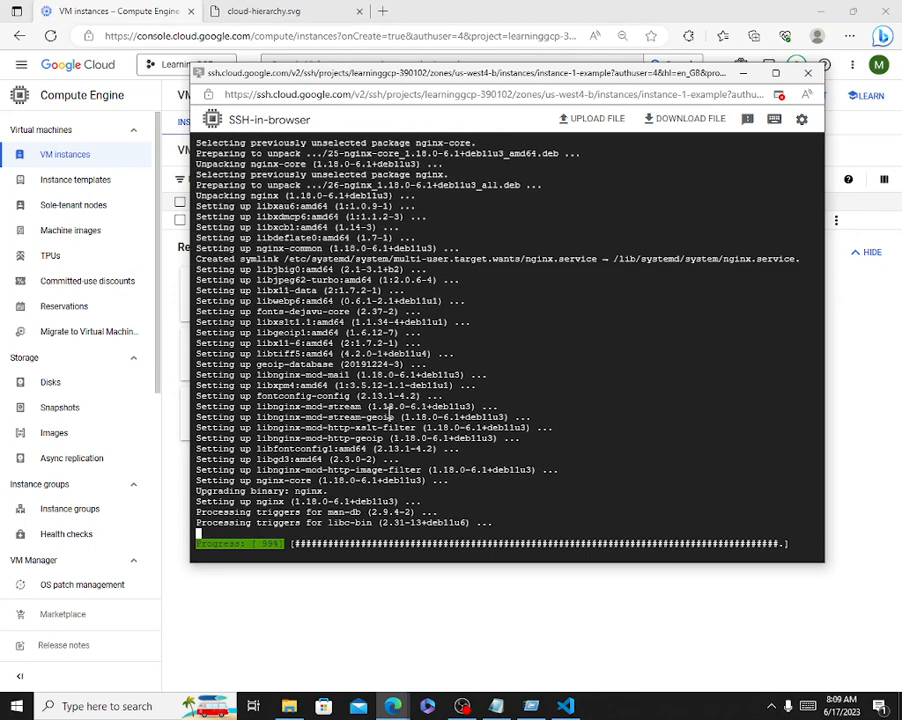
key(Return)
key(Return)
key(Return)
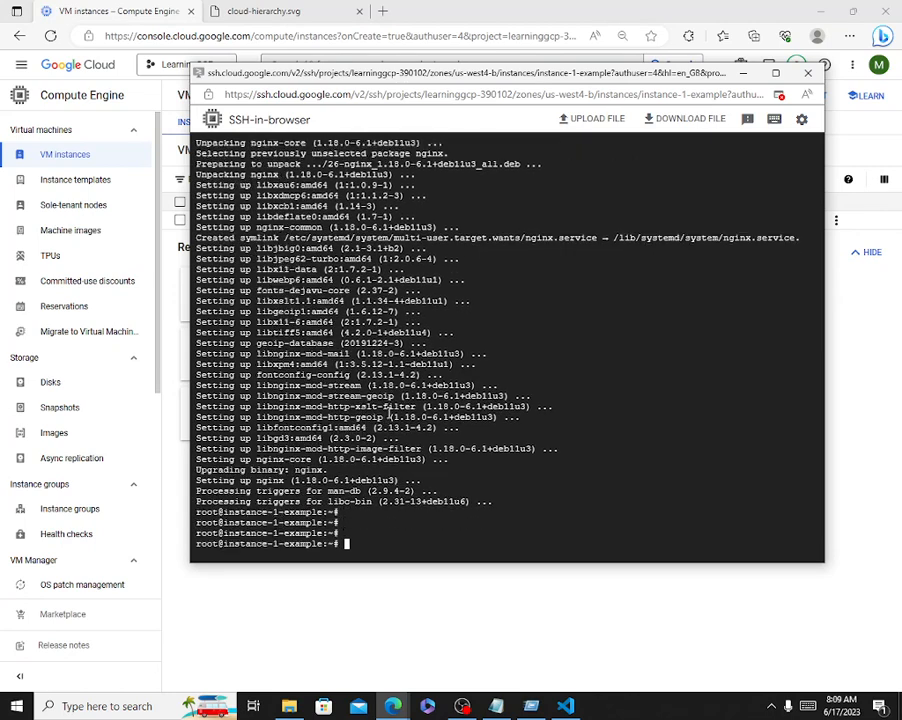
Check the nginx service with systemctl status nginx and return to the shell prompt
text(systemctl status ng)
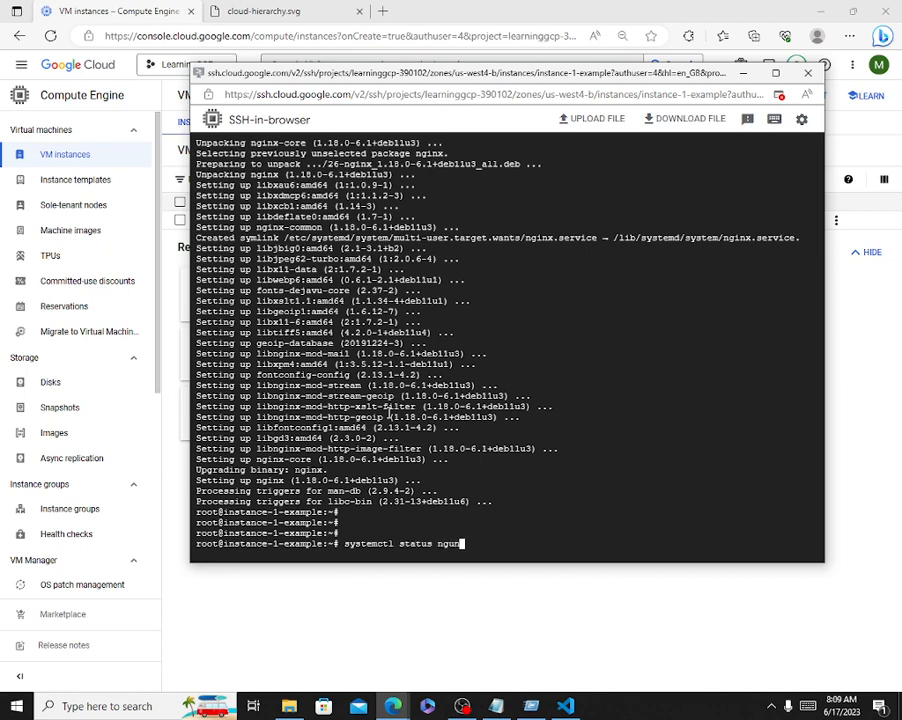
text(inx)
key(Return)
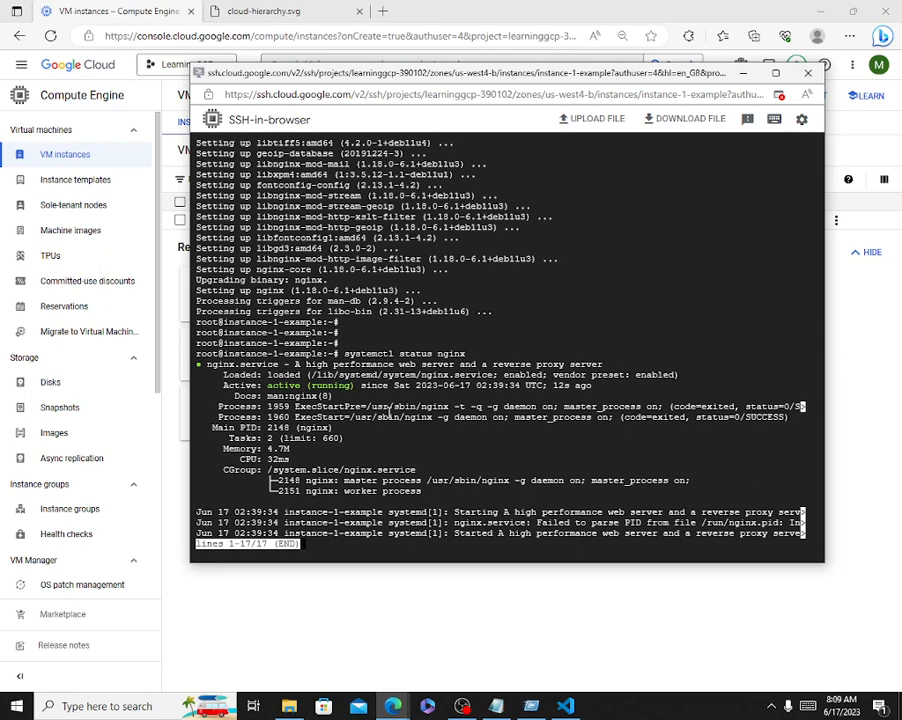
key(ctrl+z)
Try to run ipconfig.io as a command in the root shell
text(ipc)
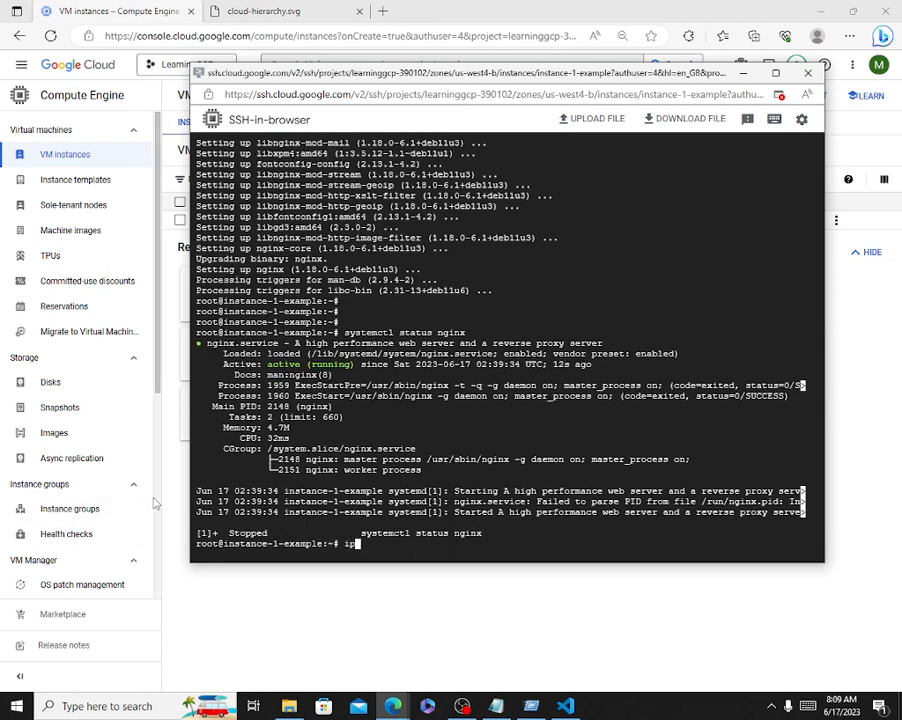
text(onfig.io)
key(Return)
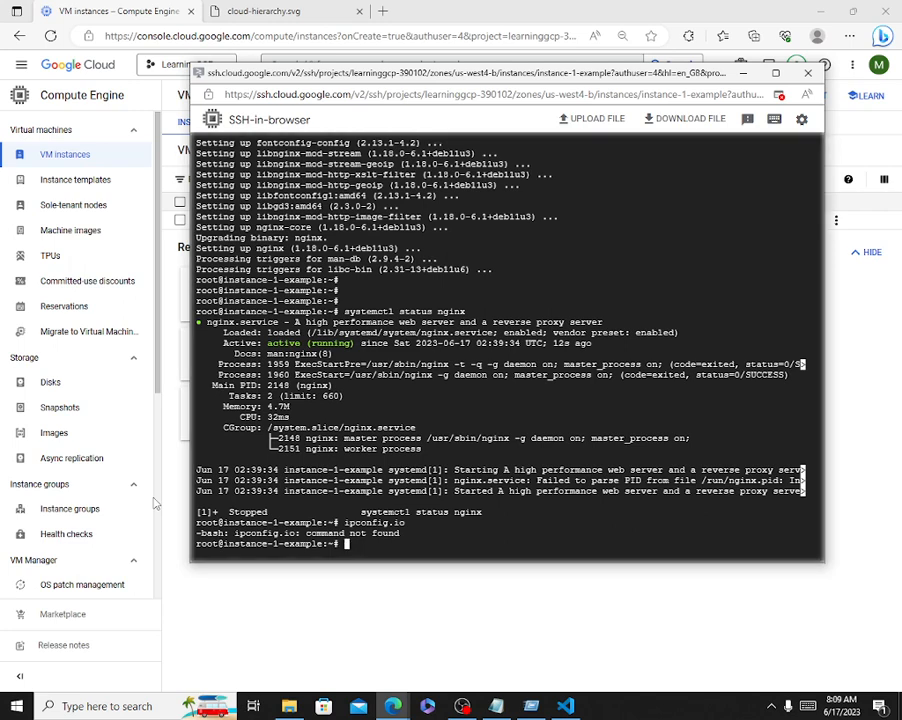
Open the external IP link of instance-1-example from the VM instances list and return to the list
click(743, 73)
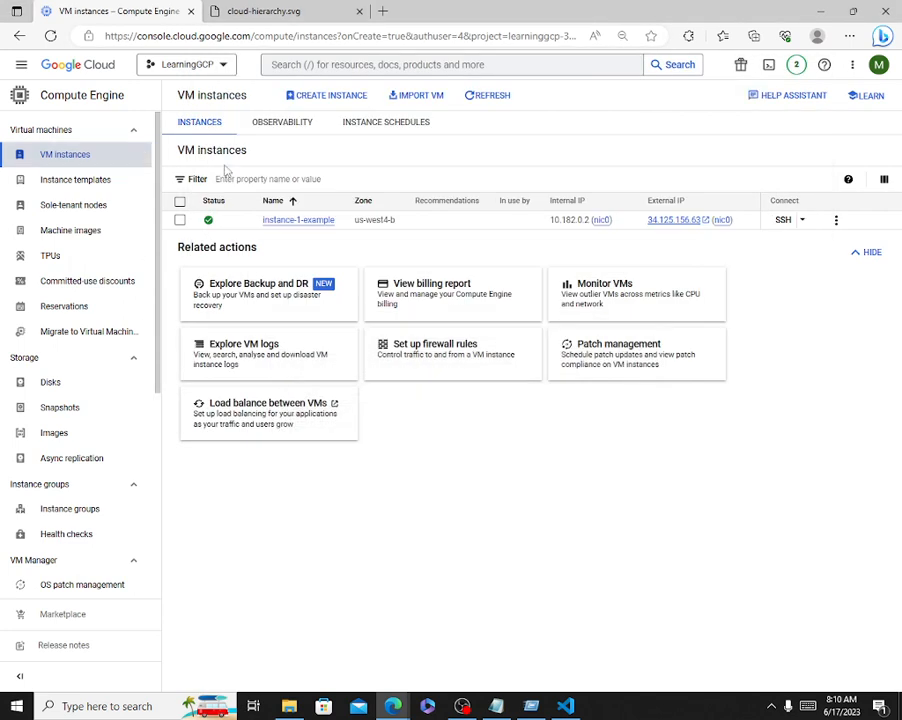
click(692, 226)
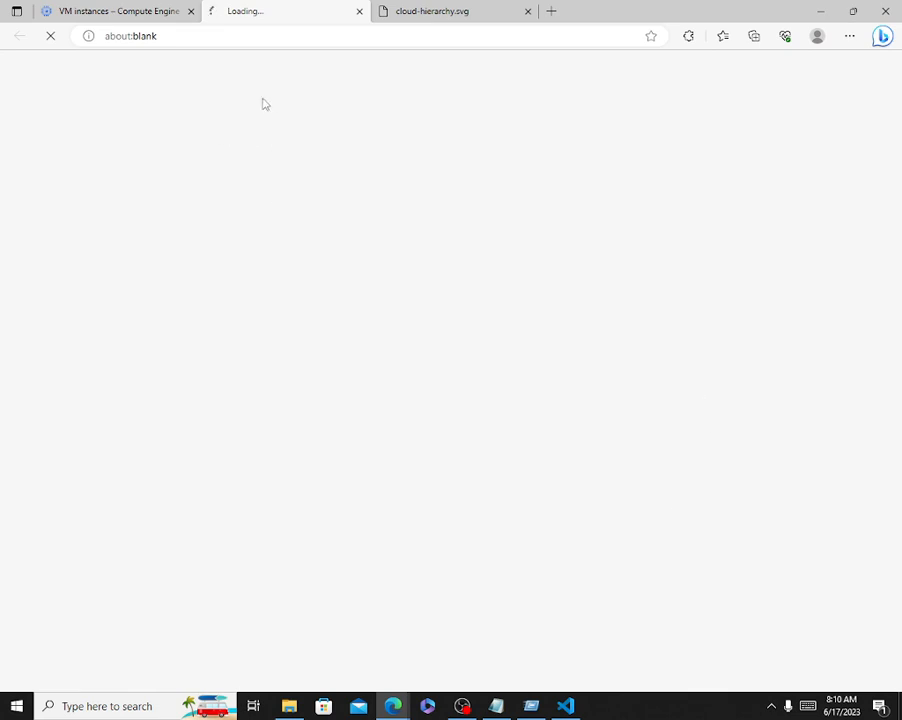
click(120, 10)
click(237, 8)
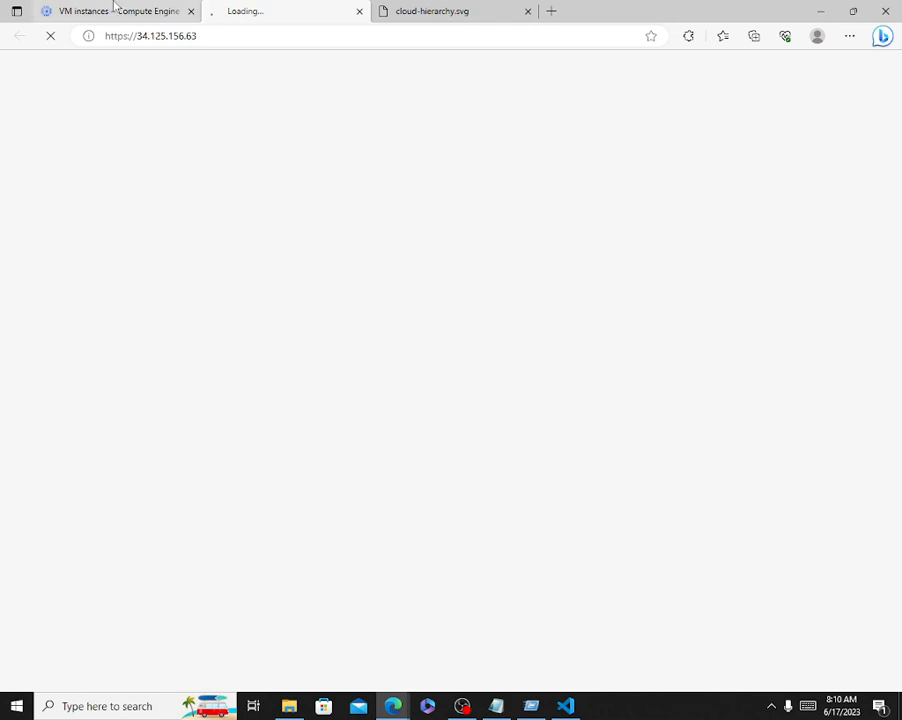
click(115, 10)
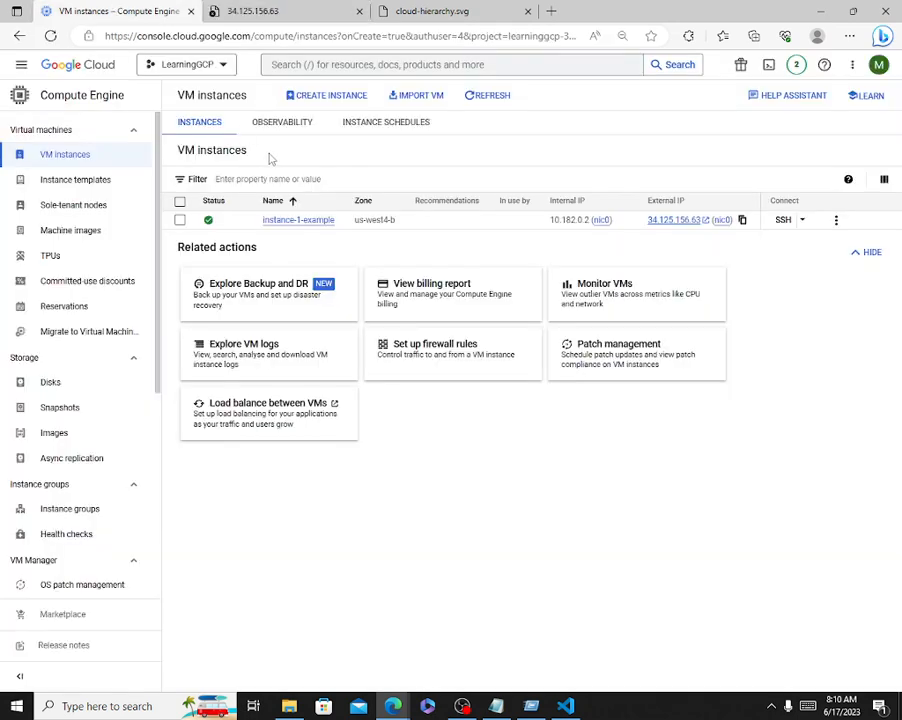
key(ctrl+Tab)
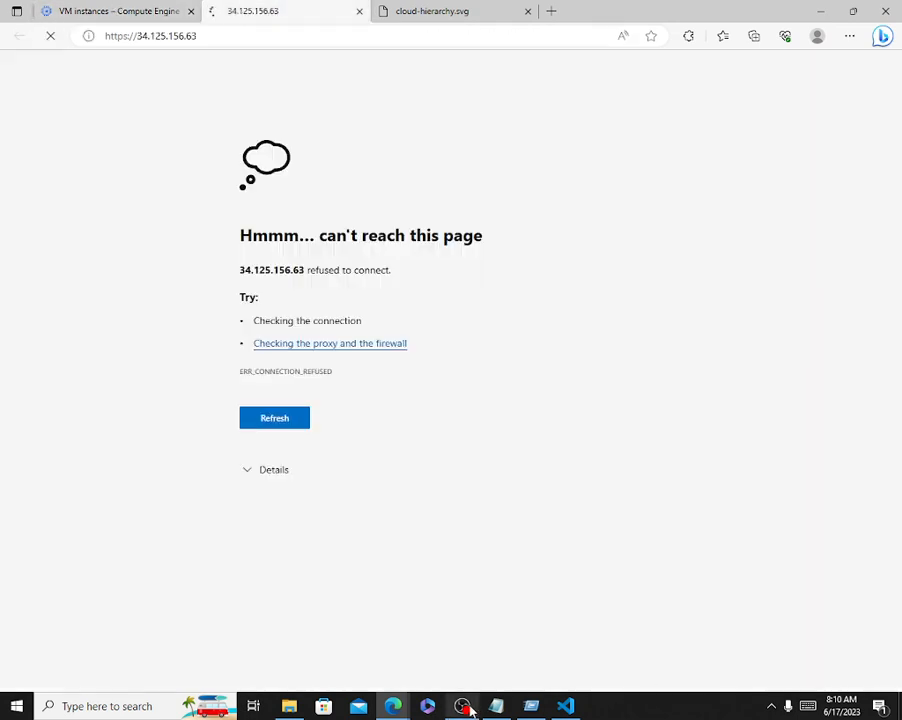
key(ctrl+Tab)
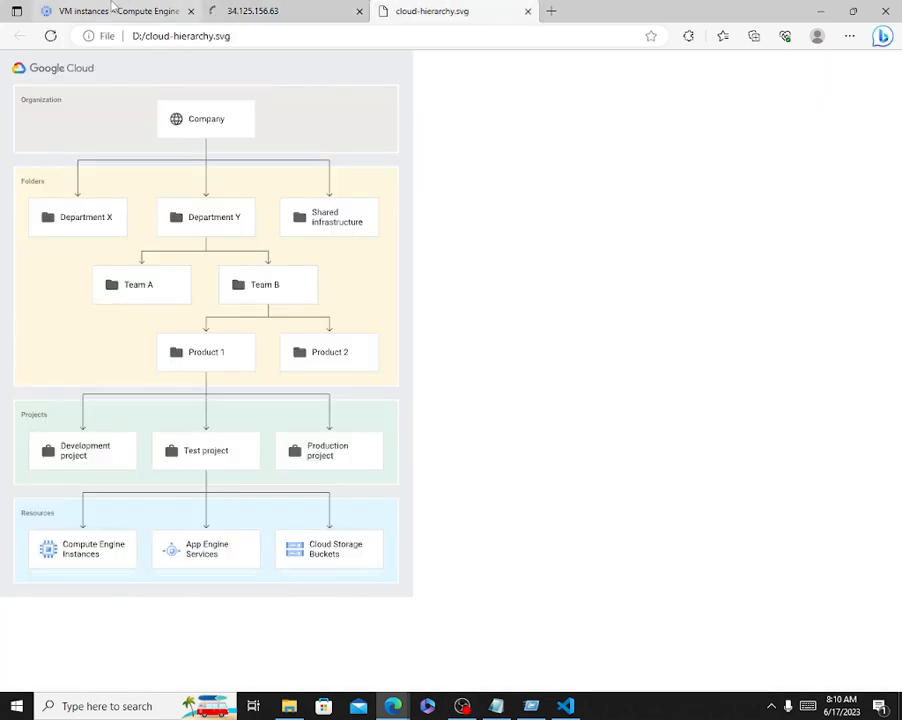
key(ctrl+Tab)
Return to the SSH session and restart the web server with systemctl restart nginx
mouse_move(397, 708)
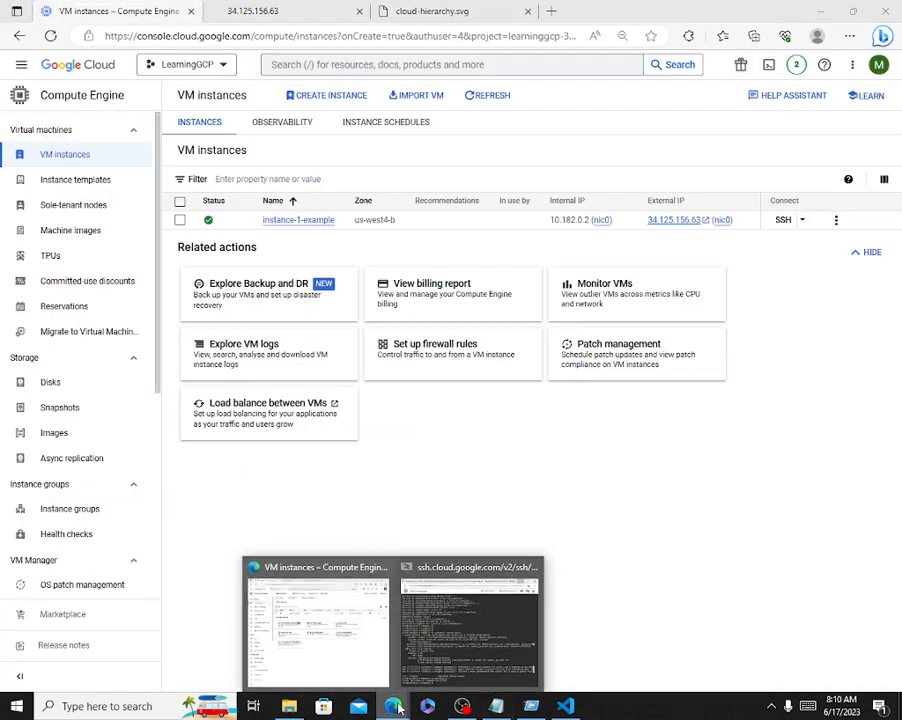
click(477, 668)
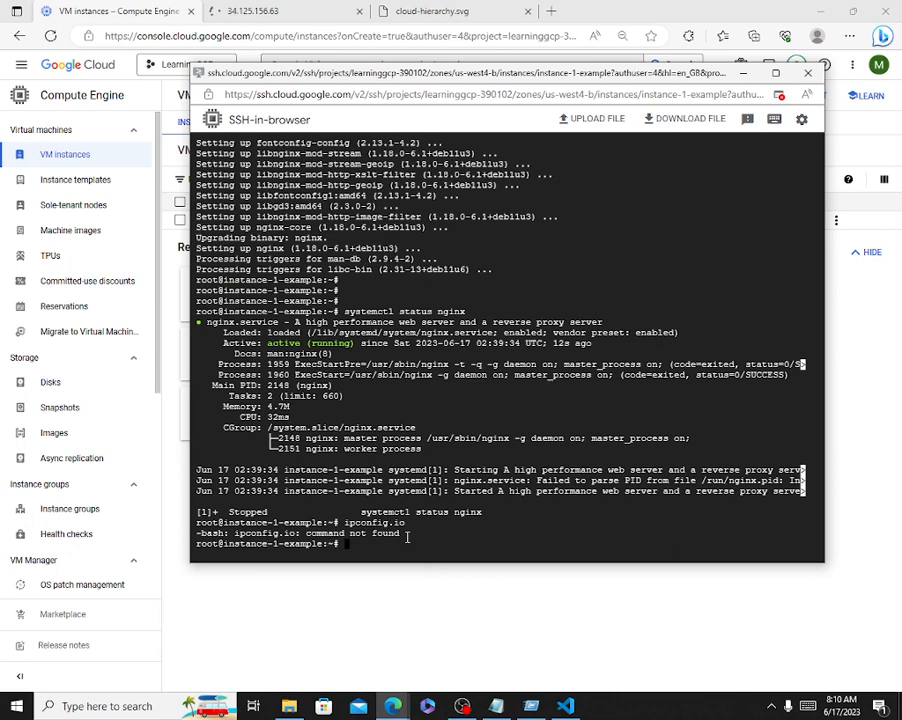
text(systemctl restart )
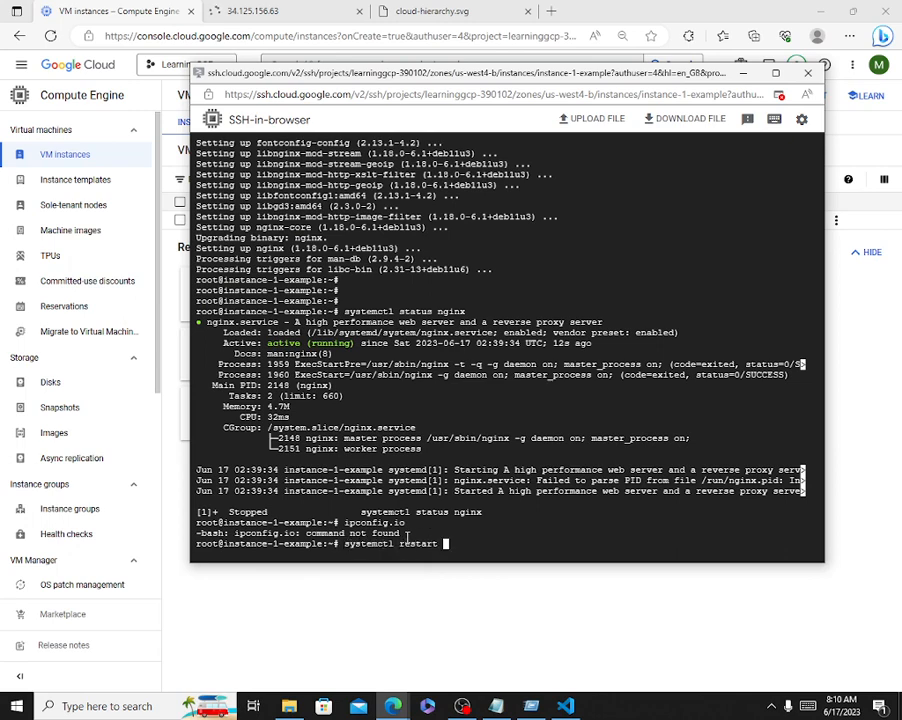
text(n)
text(ttpd)
key(BackSpace)
key(BackSpace)
key(BackSpace)
key(BackSpace)
key(BackSpace)
text(nginx)
key(Return)
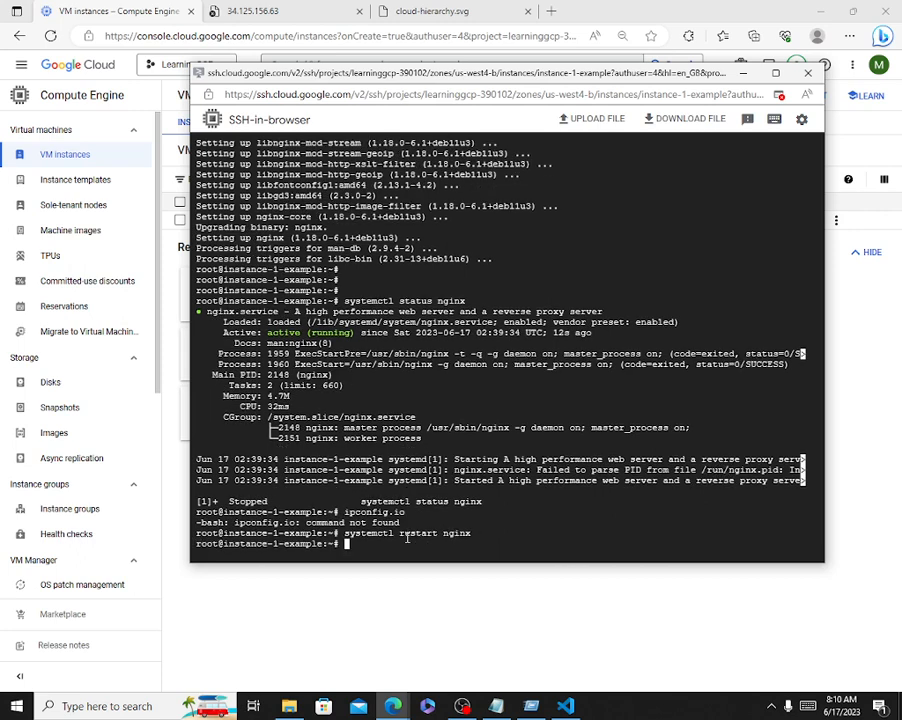
key(Up)
Load the instance's external address 34.125.156.63 over HTTP instead of HTTPS in its open browser page
click(252, 11)
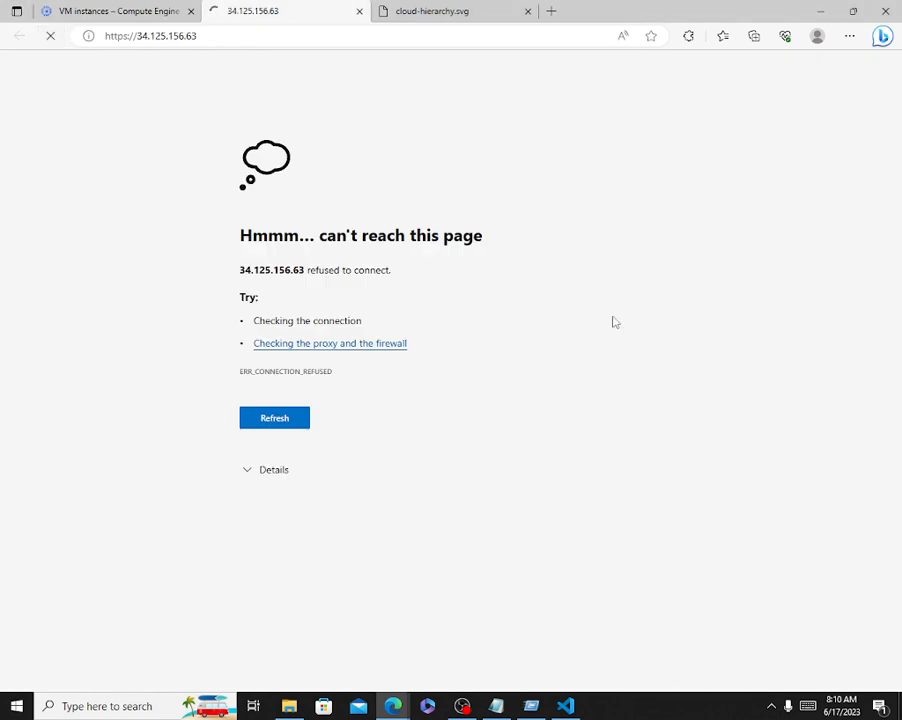
click(249, 36)
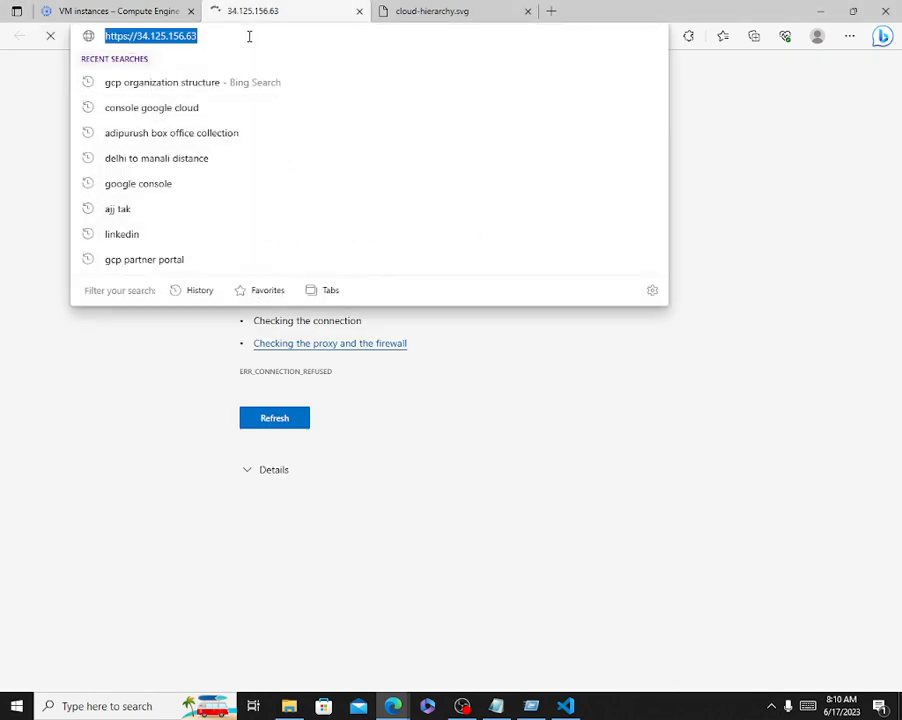
click(249, 36)
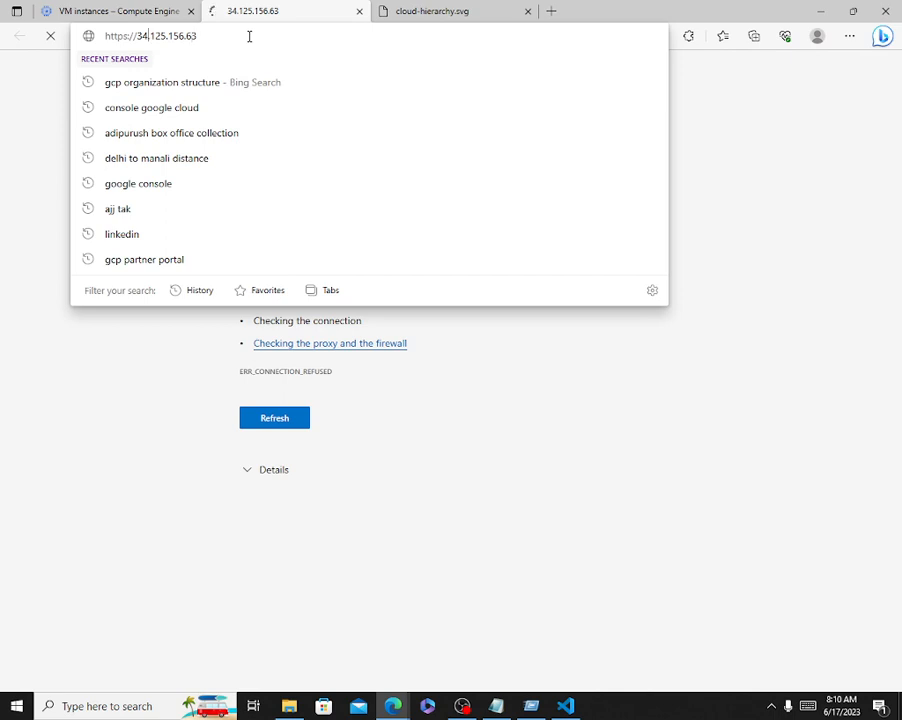
key(BackSpace)
key(Return)
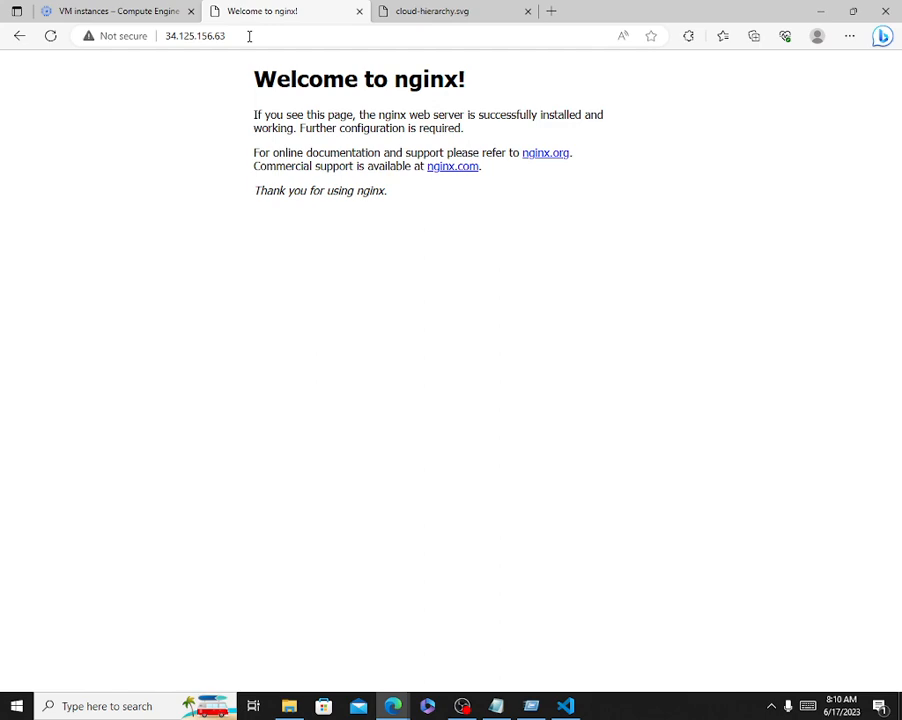
click(462, 706)
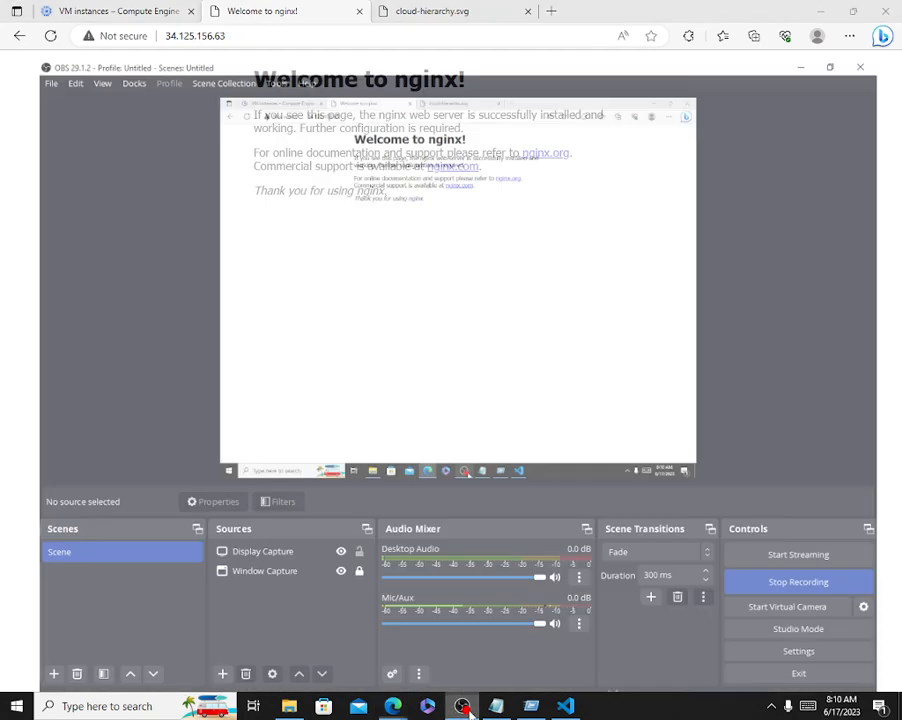